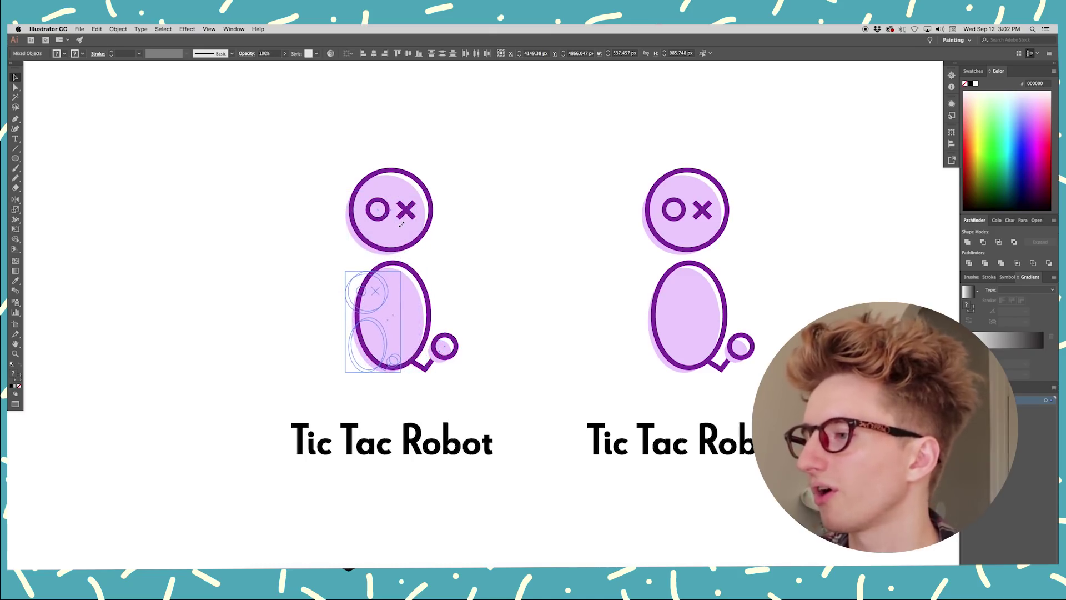
Try scaling the left robot illustration down without scaling its strokes, and undo the scaling.
click(438, 305)
drag(434, 328, 472, 334)
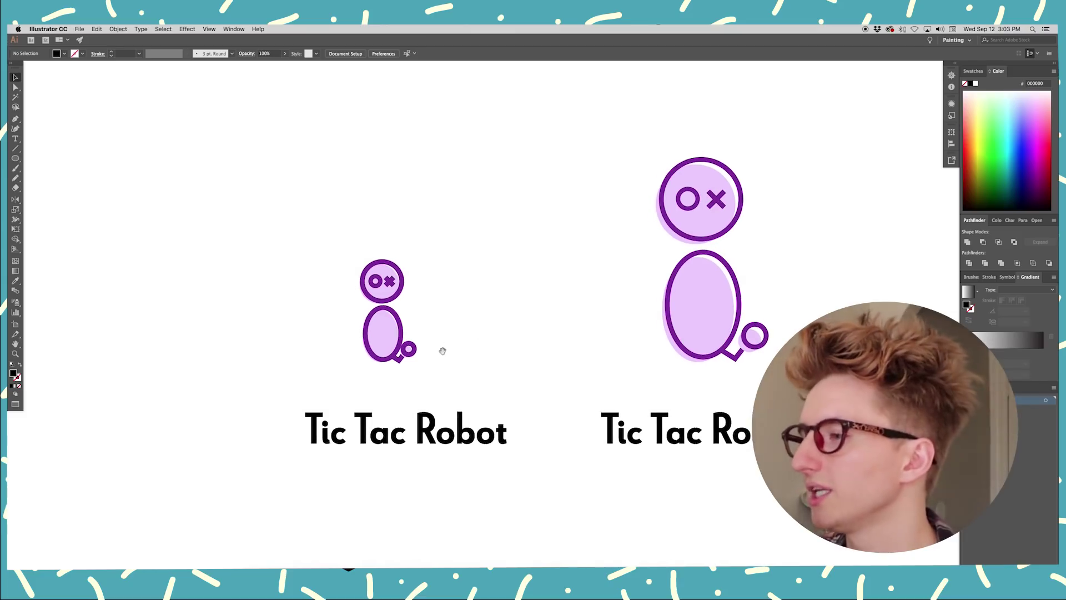
key(ctrl+z)
drag(493, 335, 491, 338)
Enable Scale Strokes & Effects in the general preferences.
click(49, 28)
mouse_move(52, 51)
click(118, 51)
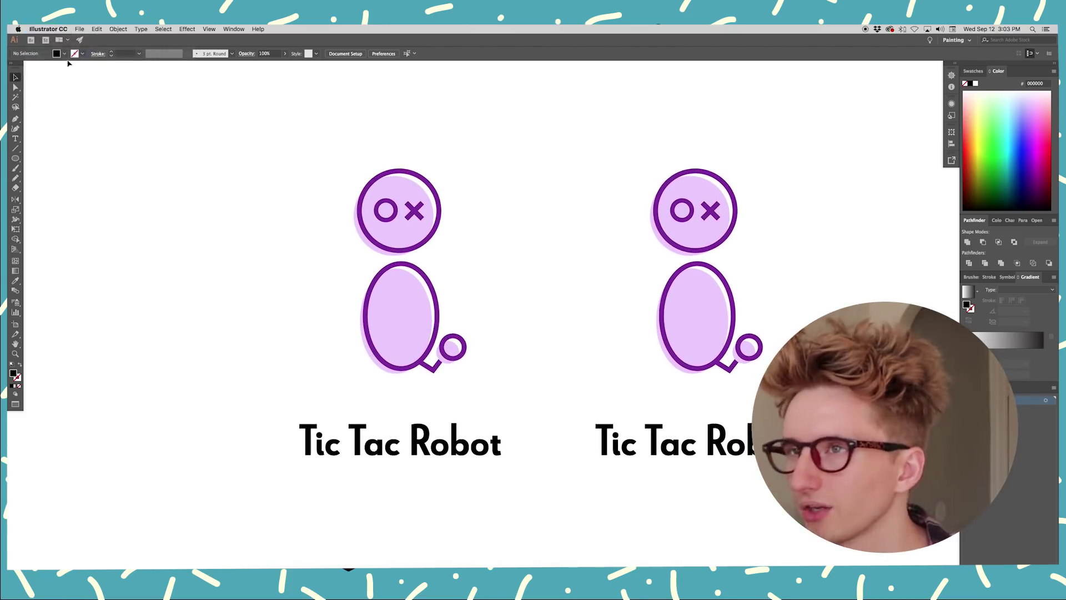
click(49, 29)
mouse_move(61, 52)
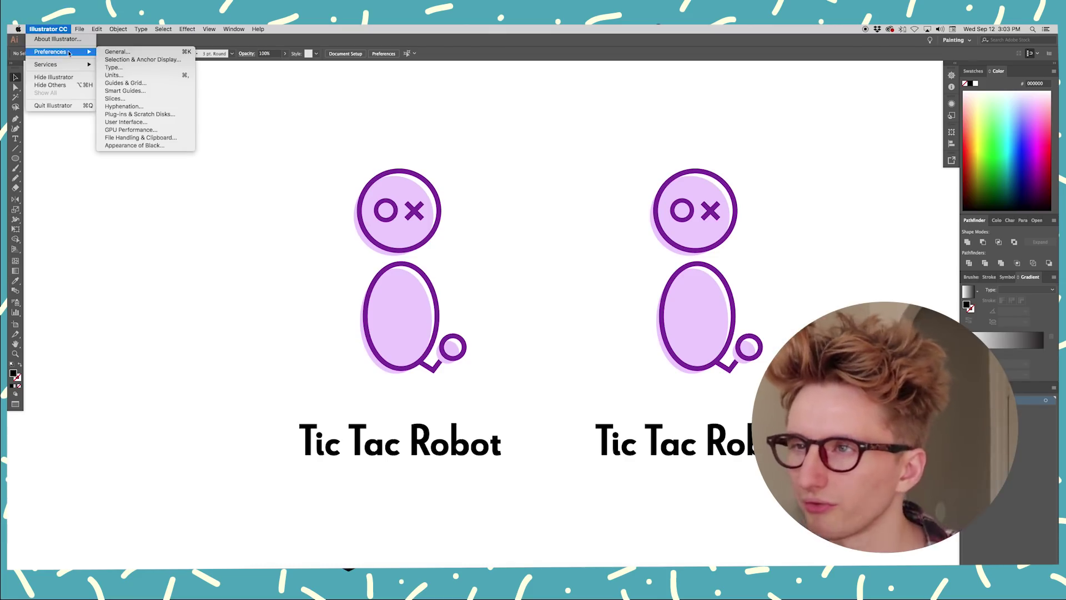
click(155, 55)
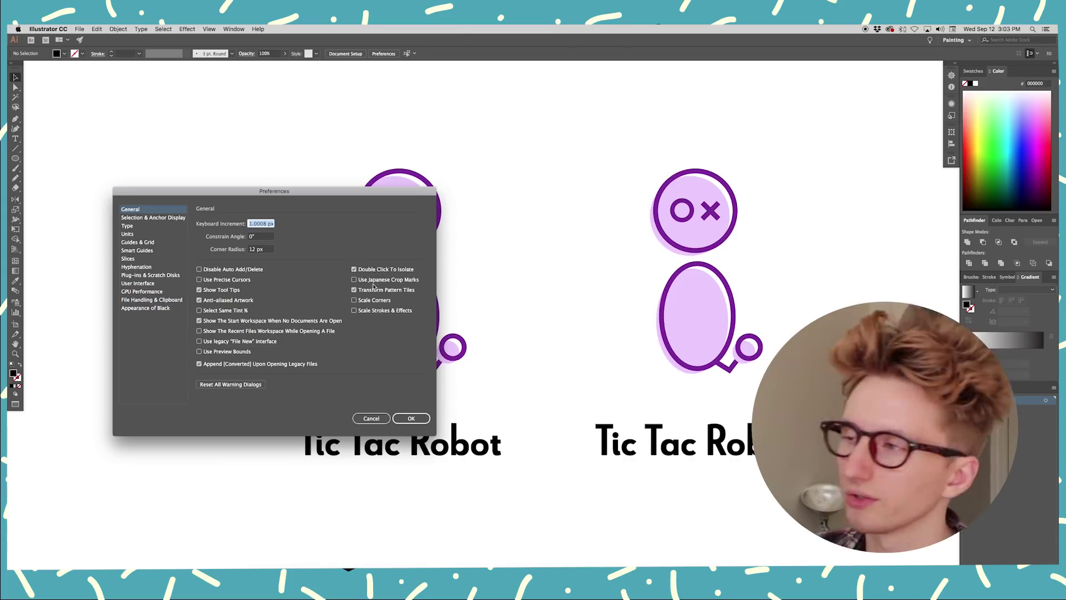
drag(392, 198, 407, 186)
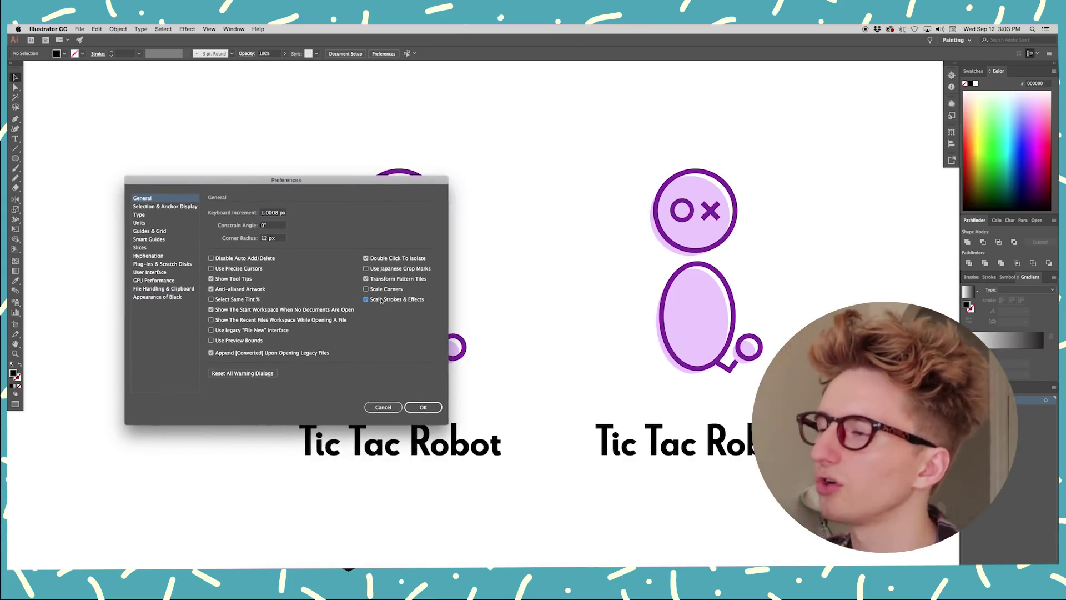
click(423, 407)
Scale the left robot illustration down to about half its size and shift it to sit centred above its Tic Tac Robot text.
drag(503, 420, 320, 145)
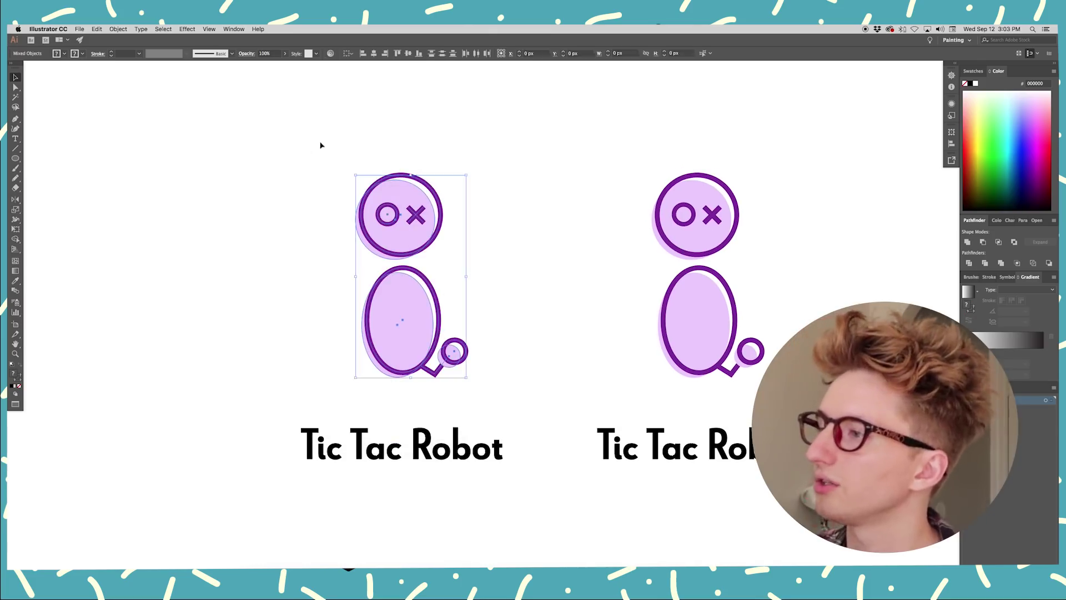
drag(467, 175, 410, 235)
click(462, 299)
click(382, 359)
drag(447, 385, 345, 283)
drag(377, 347, 393, 347)
click(494, 275)
scroll(293, 347, up, 1)
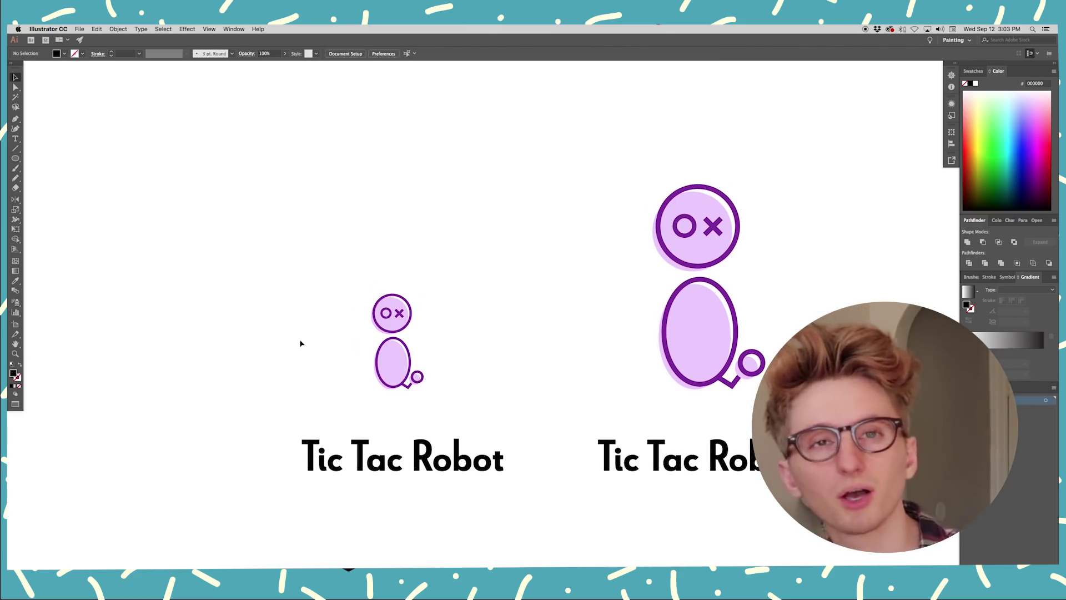
drag(282, 334, 281, 337)
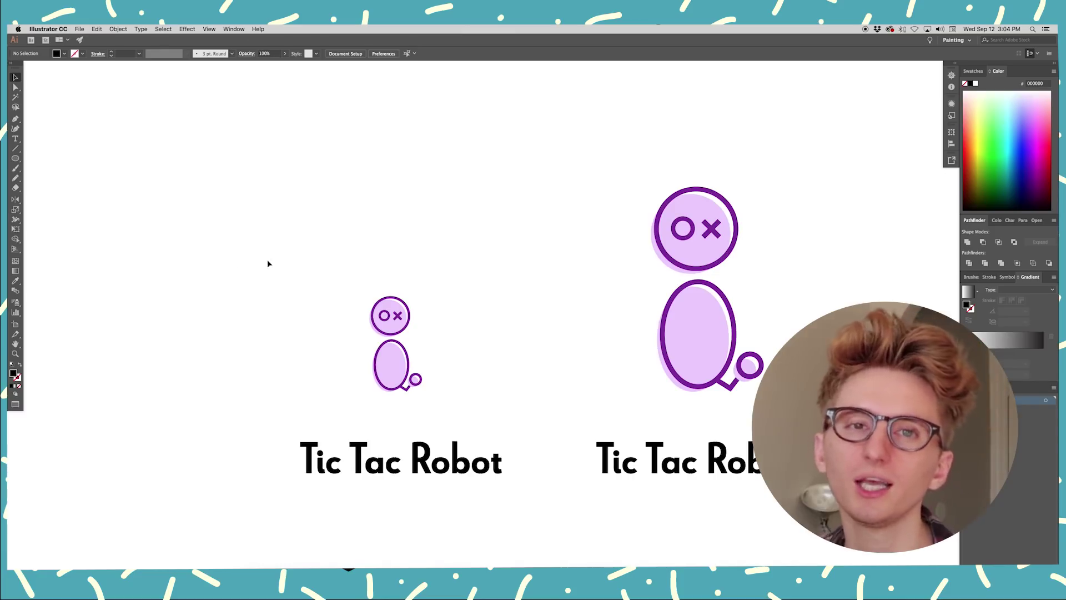
drag(283, 326, 284, 322)
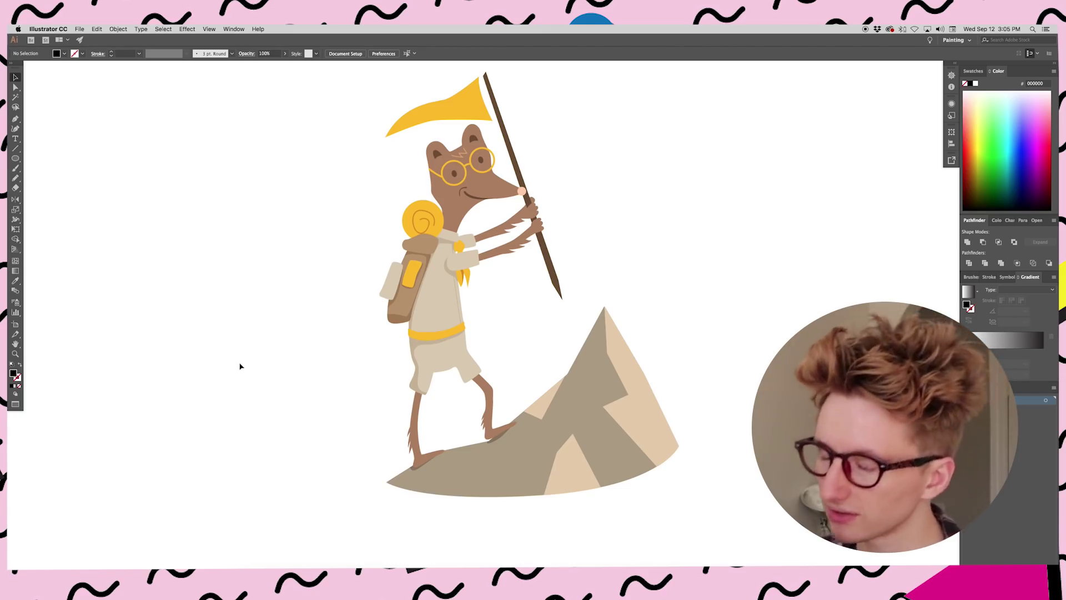
Turn on Draw Inside mode for the character's front leg and deselect the leg shape.
drag(293, 366, 263, 332)
key(super+plus)
key(super+plus)
key(super+plus)
key(super+plus)
scroll(248, 422, left, 5)
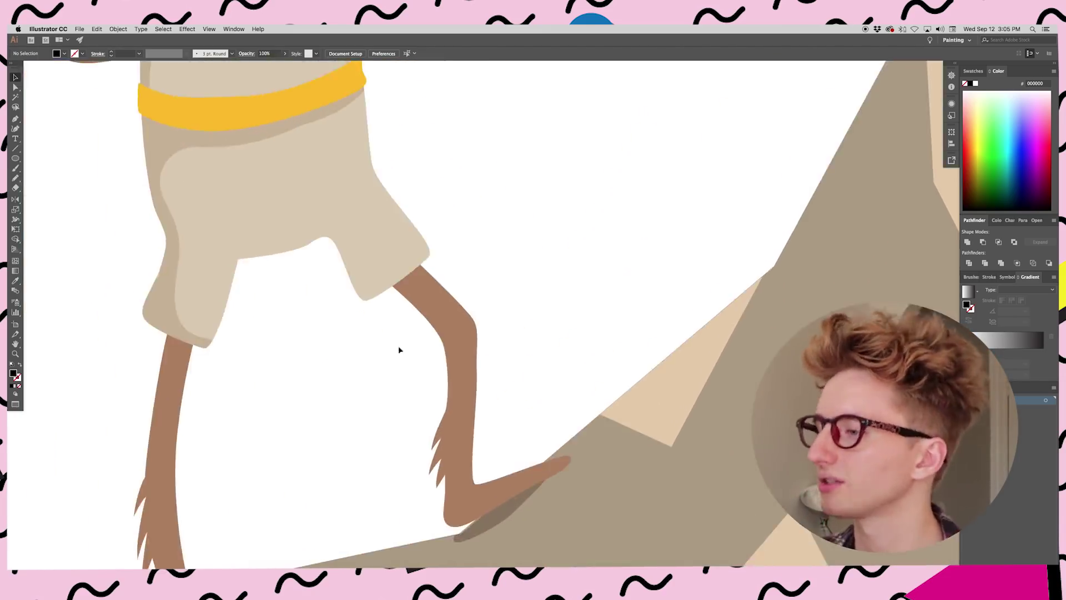
scroll(409, 352, up, 4)
scroll(396, 367, down, 3)
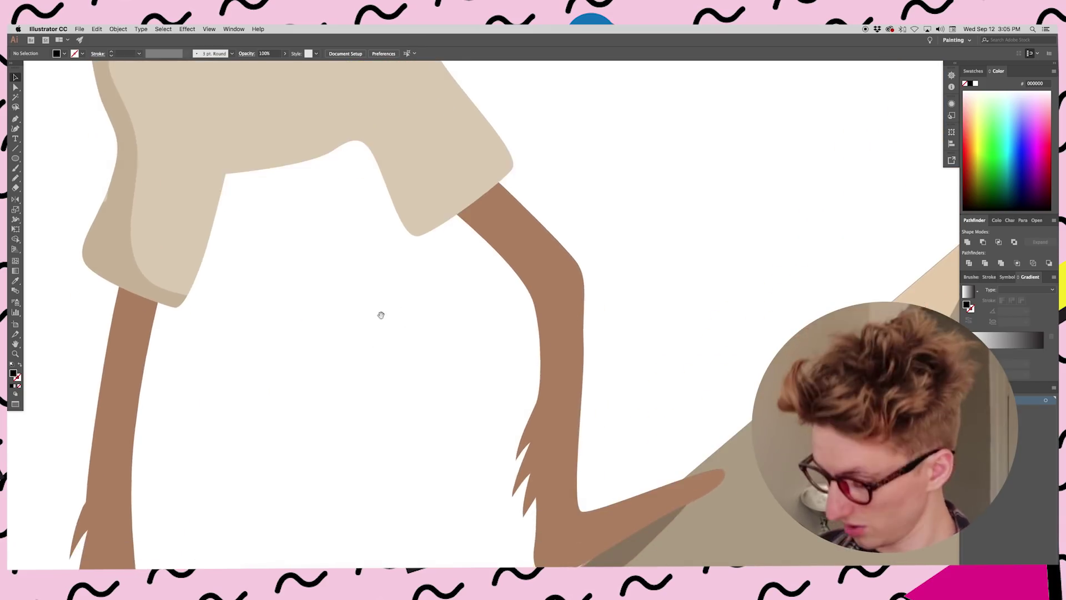
click(490, 271)
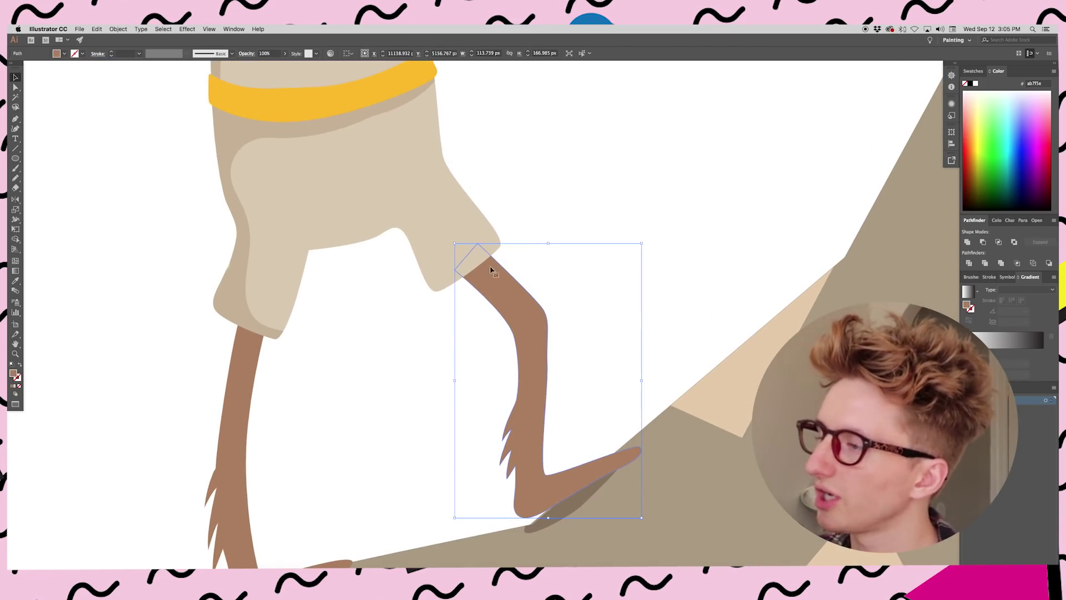
scroll(527, 221, left, 2)
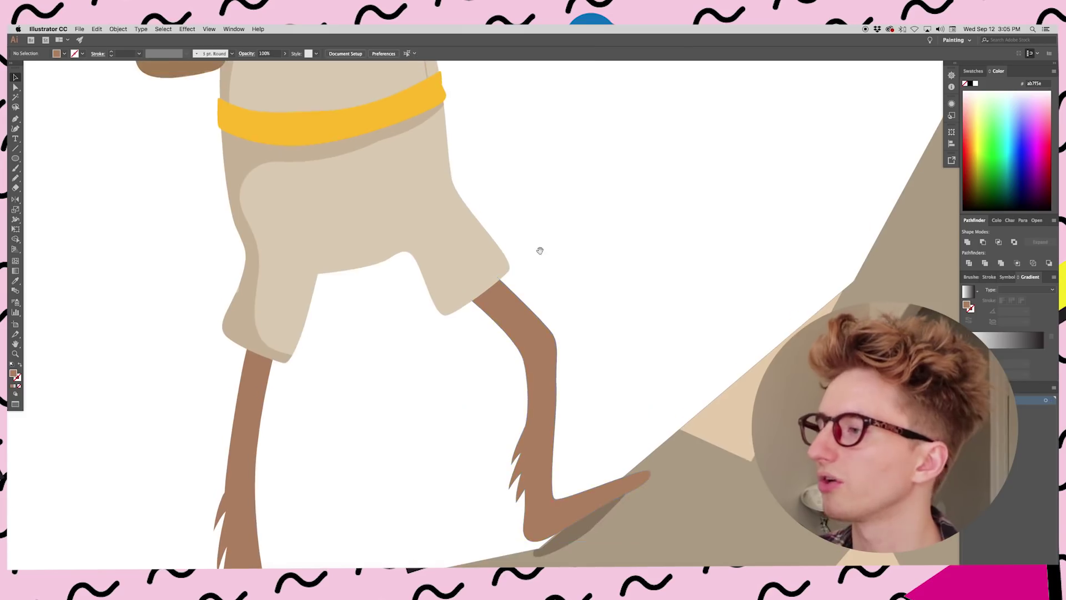
click(452, 362)
click(557, 320)
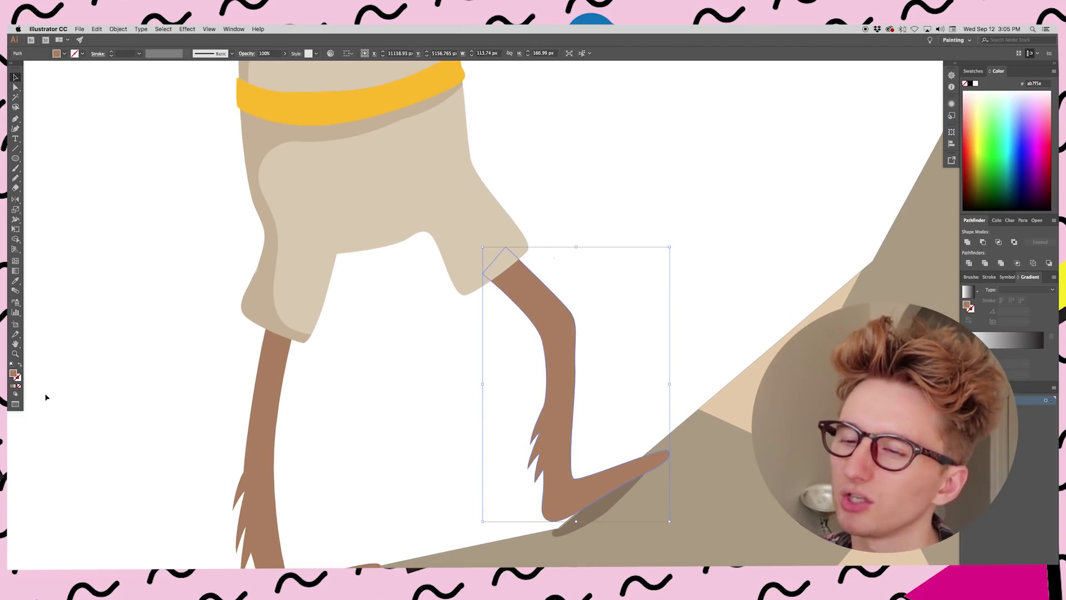
click(15, 395)
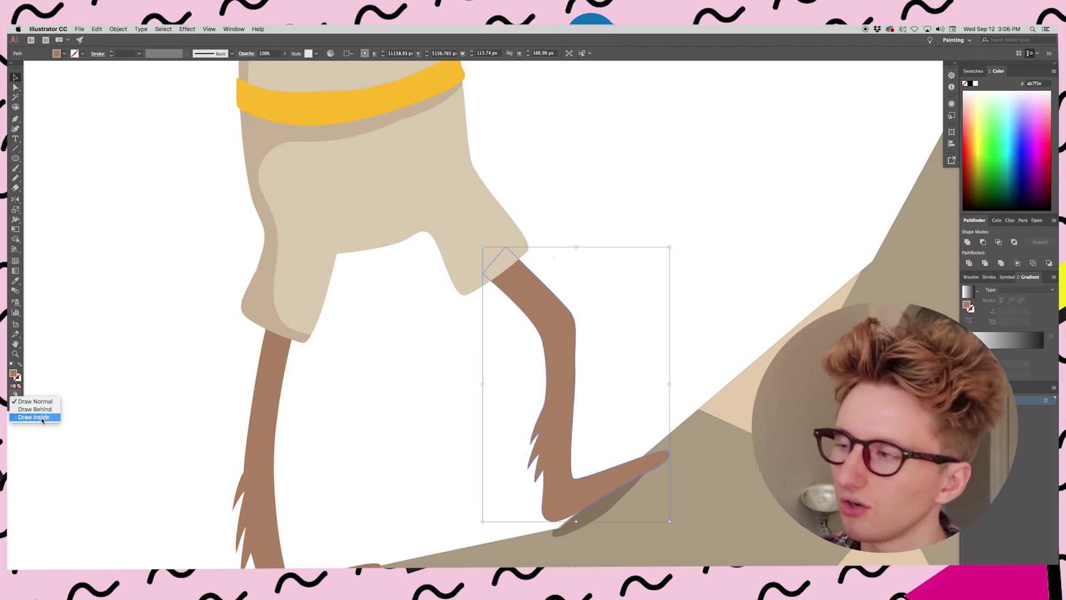
click(42, 417)
scroll(579, 221, right, 2)
click(577, 219)
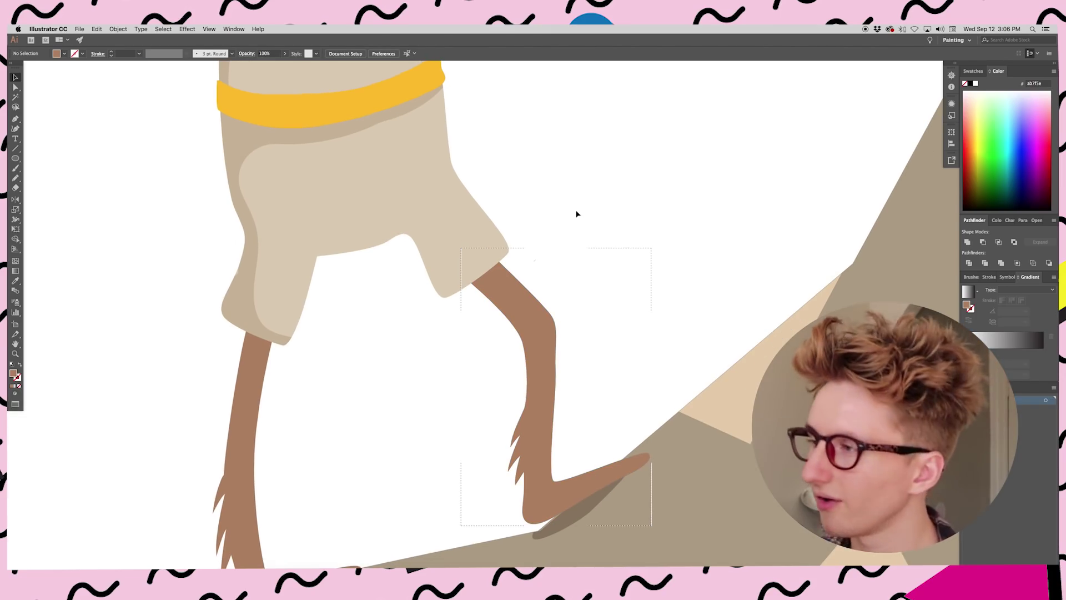
scroll(528, 277, up, 1)
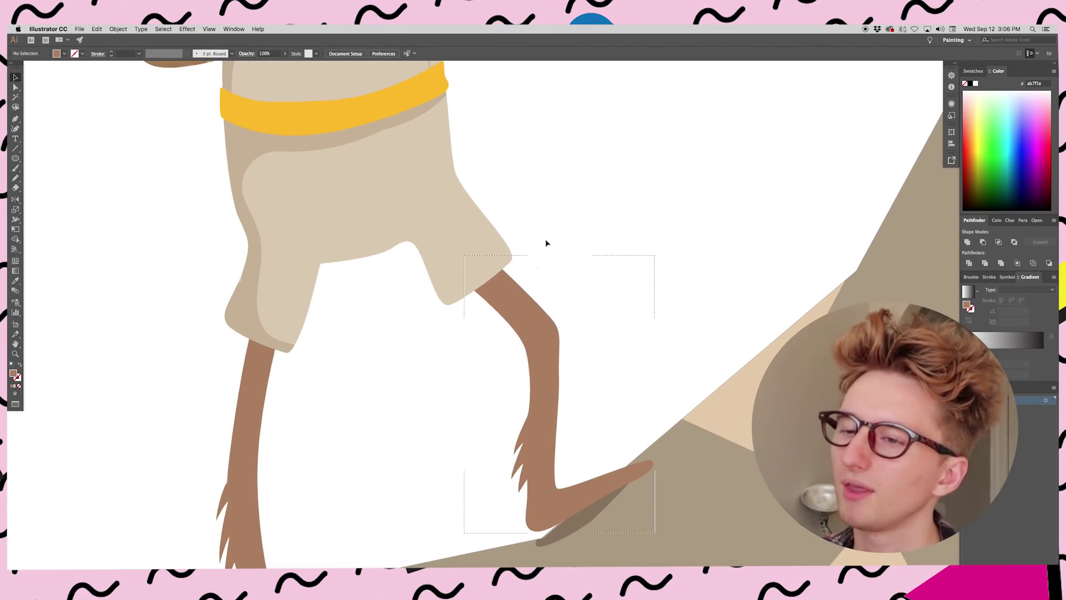
Choose a darker brown as the stroke colour and paint a Paintbrush shadow across the front leg just below the shorts.
double_click(15, 374)
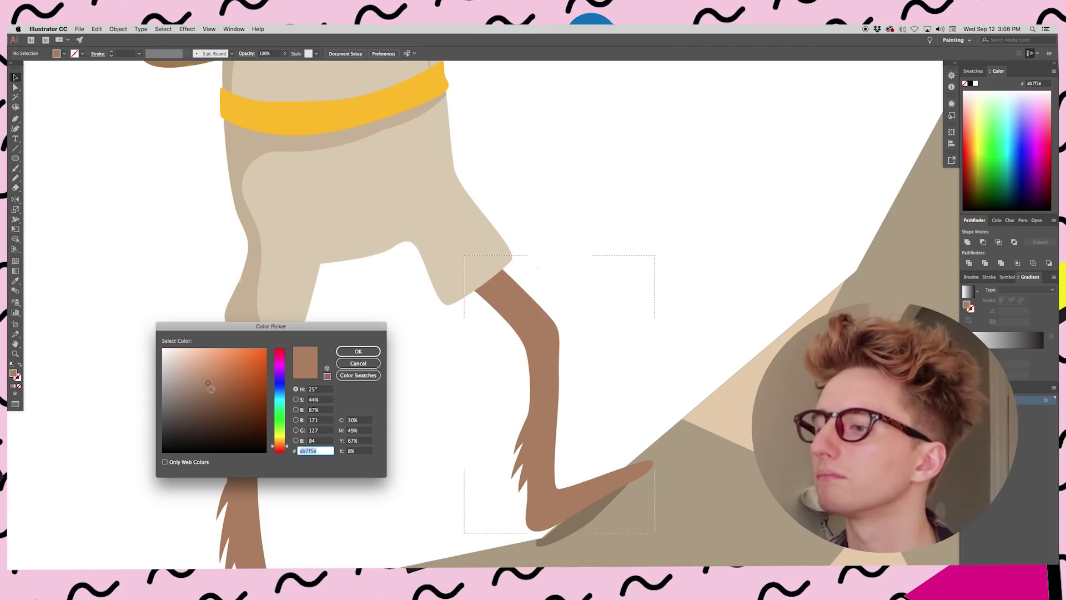
click(217, 391)
click(358, 351)
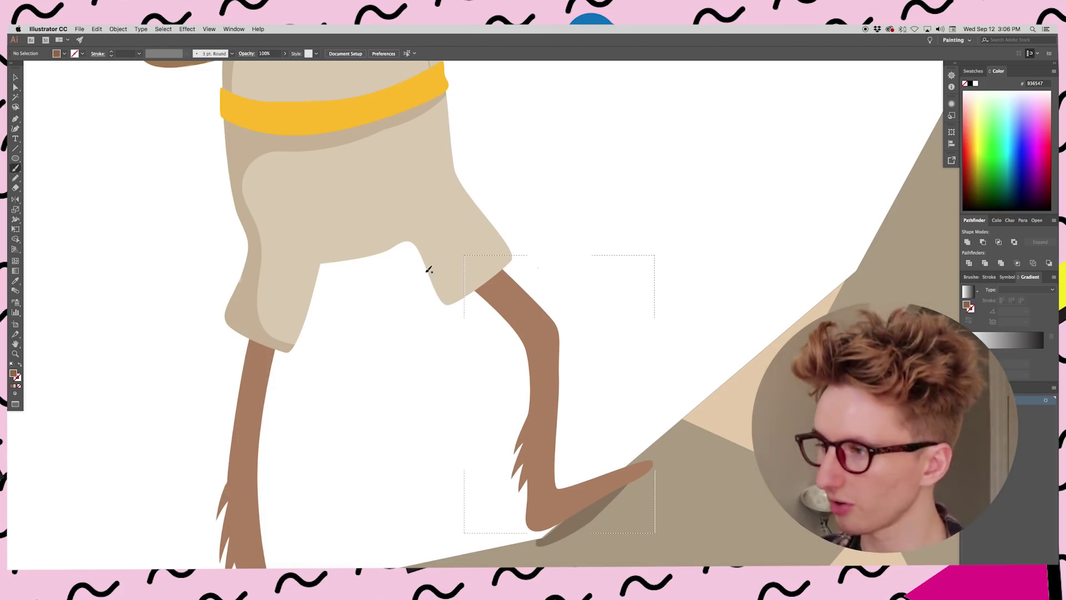
key(shift+x)
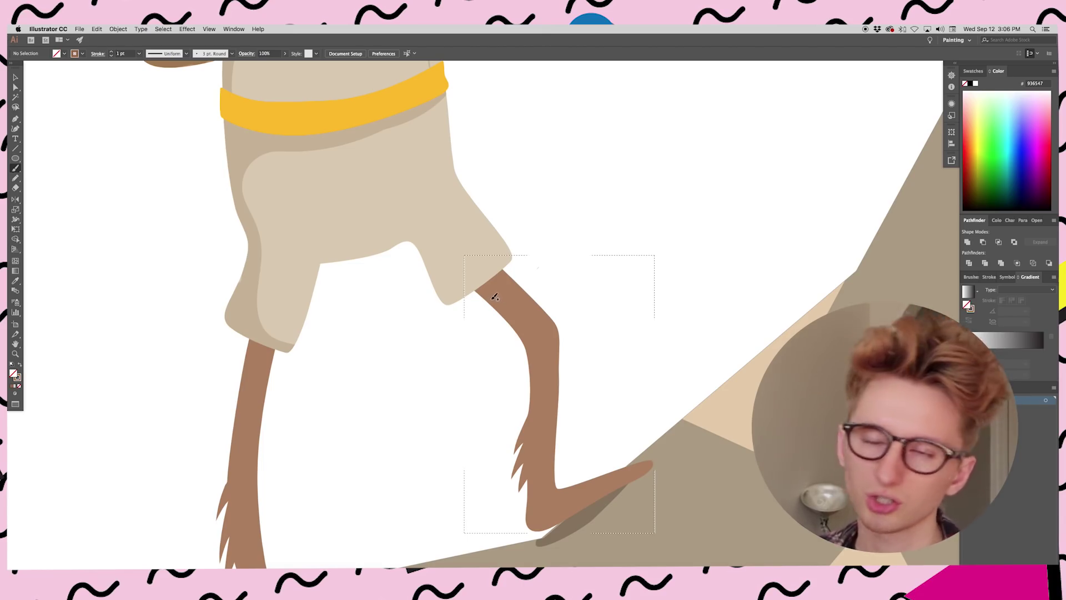
drag(539, 254, 455, 319)
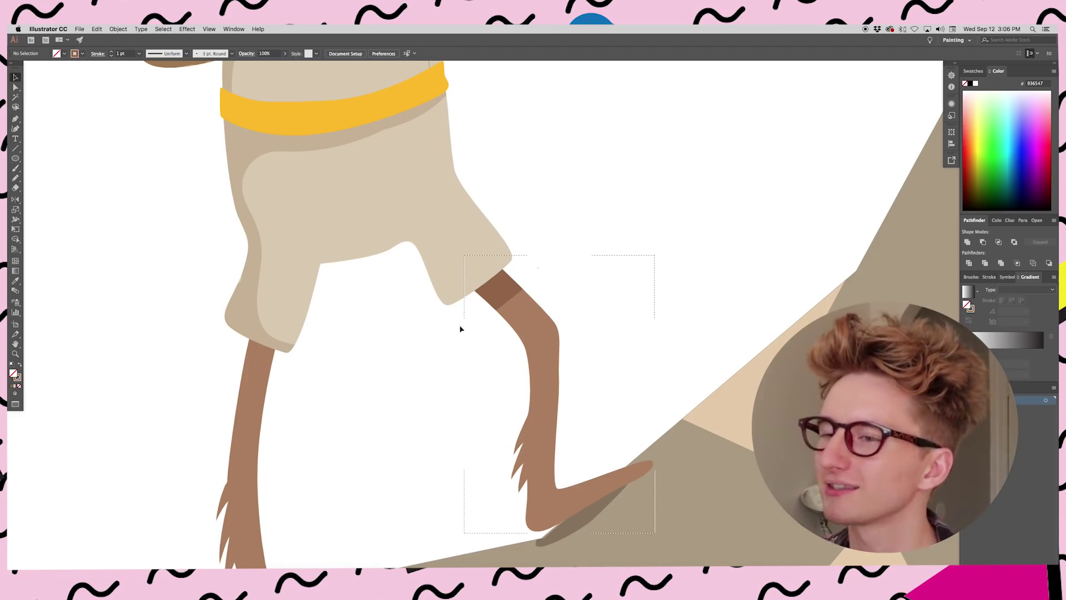
Select the character's rear leg and turn on Draw Inside mode for it.
drag(430, 345, 482, 326)
key(super+minus)
key(super+minus)
key(super+minus)
key(super+minus)
scroll(505, 321, up, 3)
scroll(509, 316, down, 3)
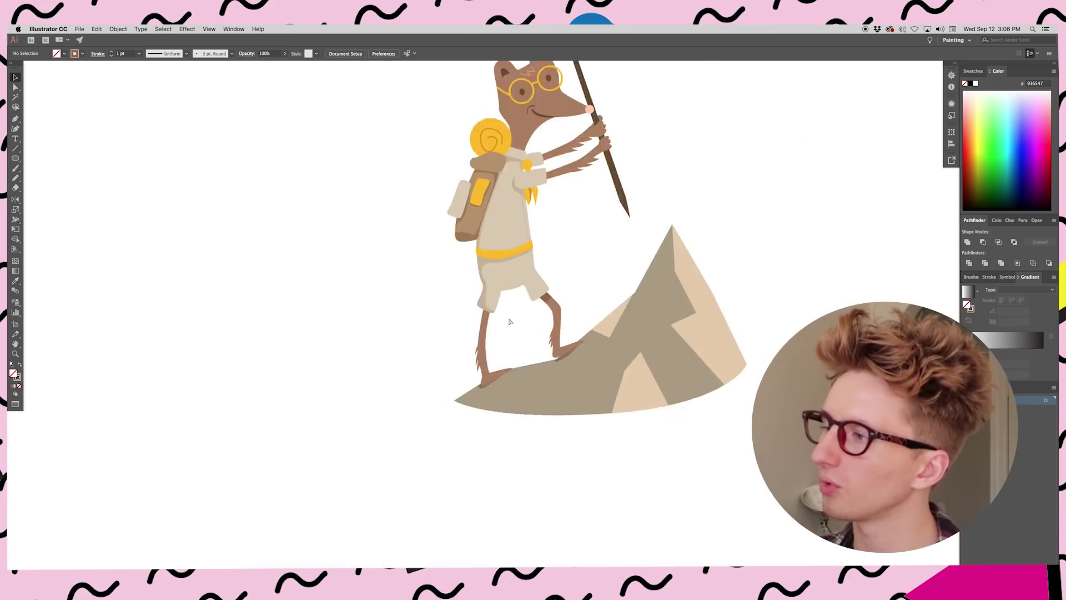
scroll(507, 314, up, 8)
scroll(452, 389, up, 3)
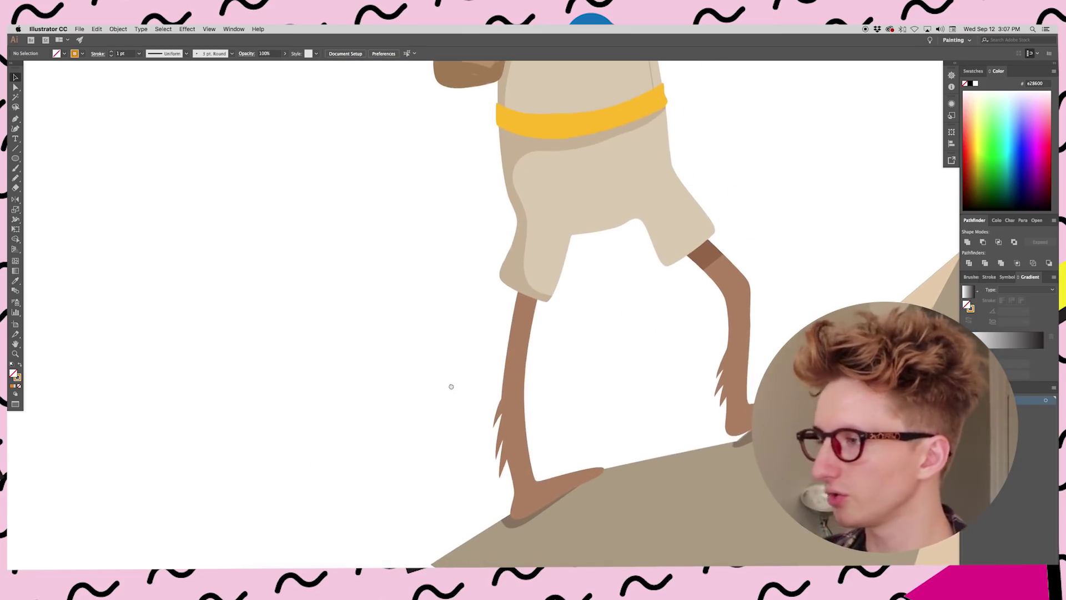
click(500, 357)
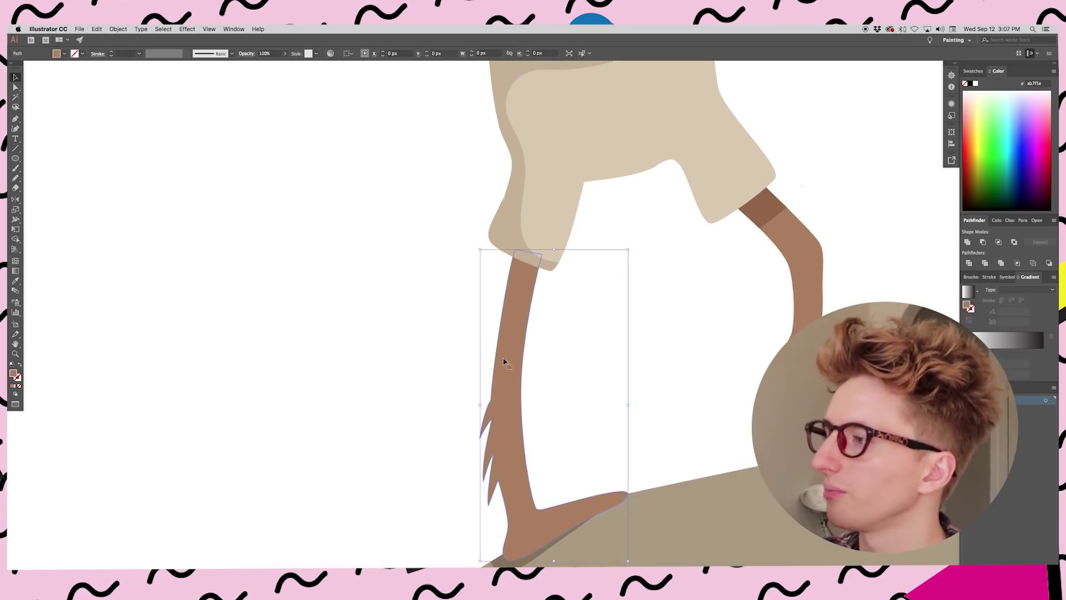
click(17, 395)
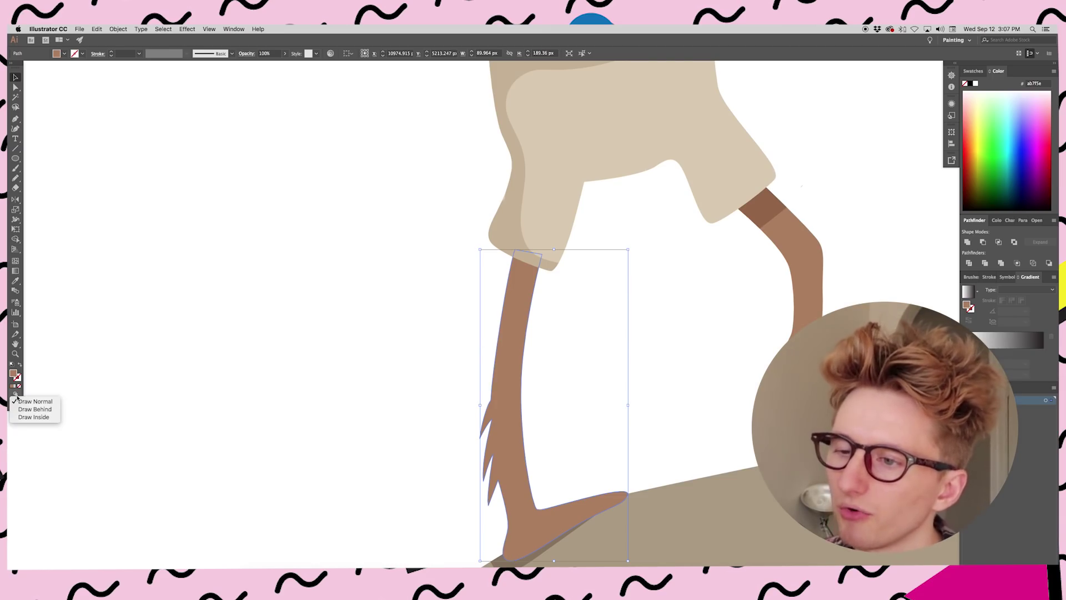
click(46, 418)
key(a)
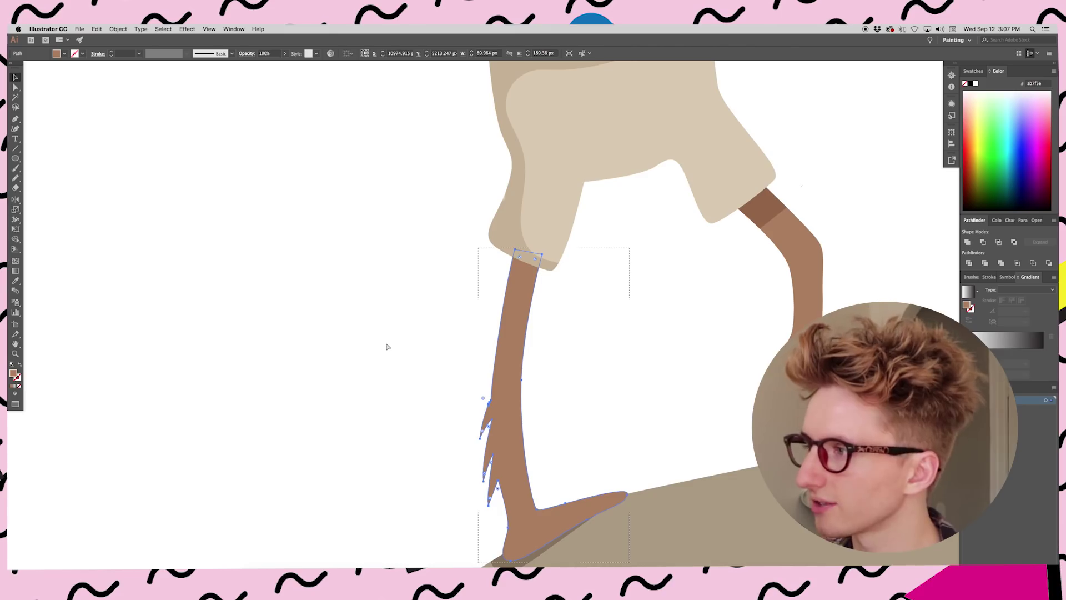
Paint dark brown Paintbrush shading inside the rear leg, across the top below the shorts and at the ankle.
key(b)
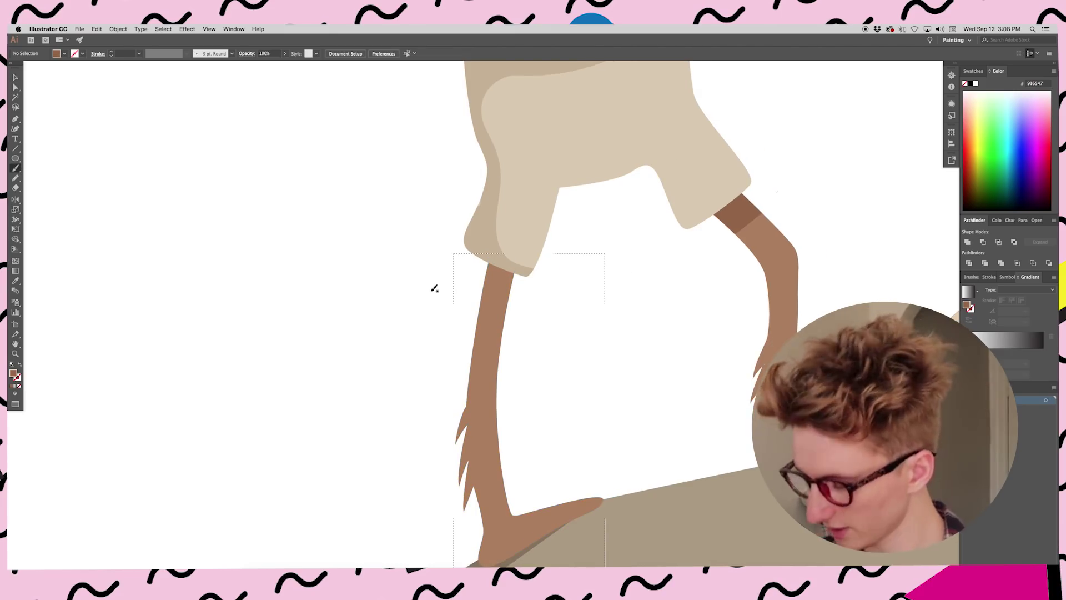
key(shift+x)
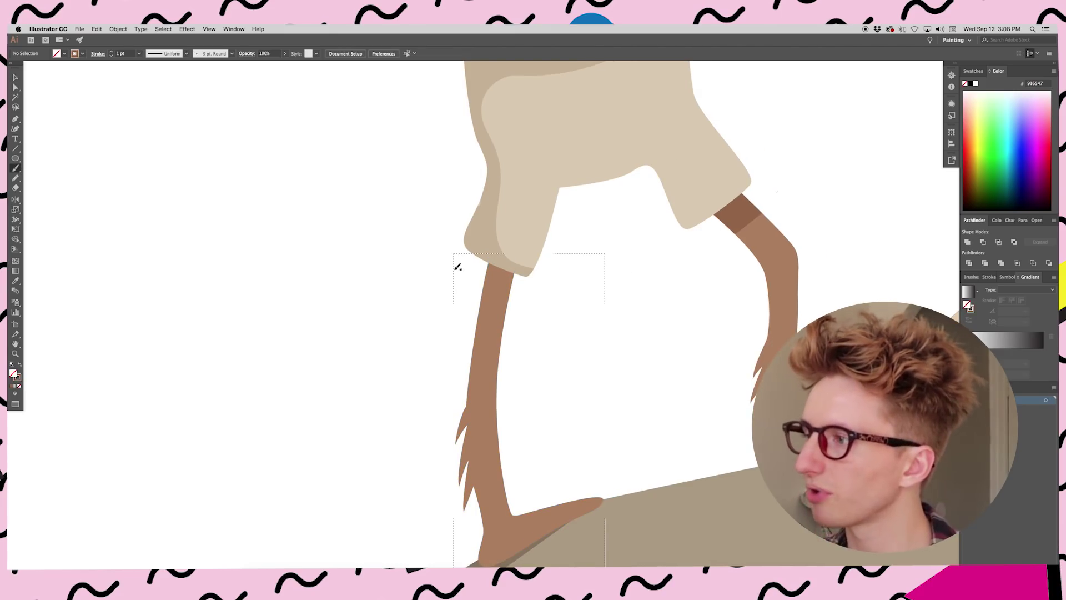
mouse_move(430, 242)
mouse_down()
mouse_move(531, 283)
mouse_move(478, 281)
mouse_up()
drag(510, 340, 503, 290)
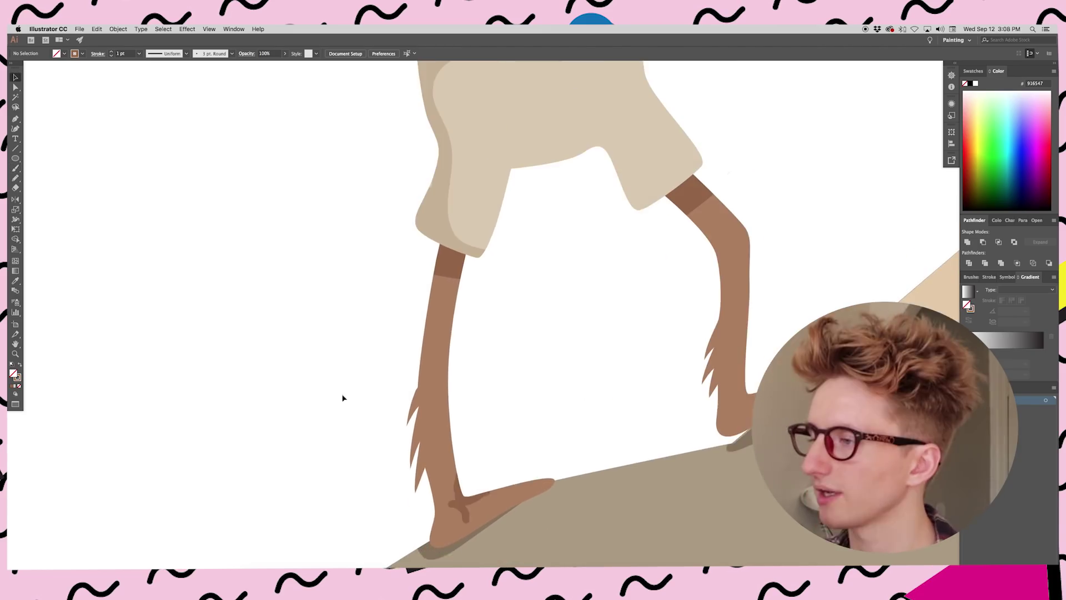
scroll(355, 383, left, 3)
scroll(355, 383, down, 2)
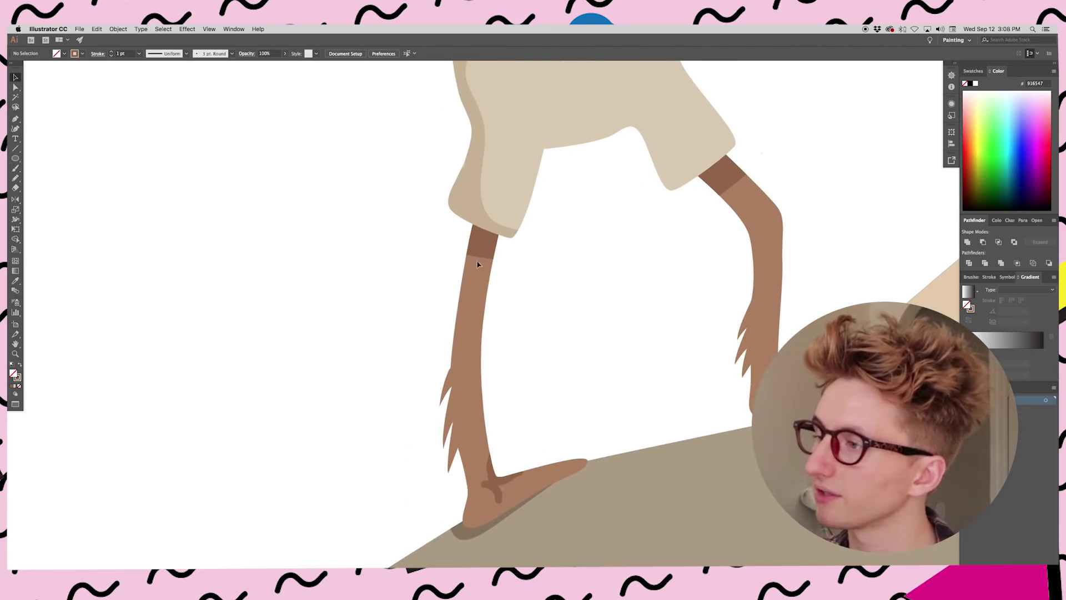
Isolate the rear leg's clip group, try moving the upper shadow stroke down the leg, undo the move and exit isolation.
click(480, 257)
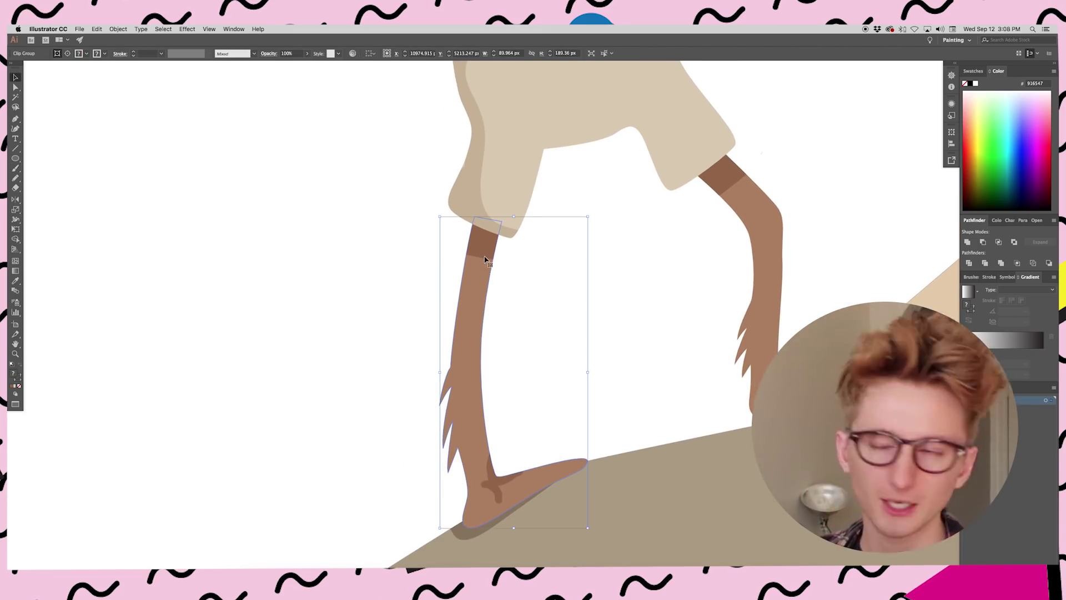
double_click(483, 256)
click(485, 247)
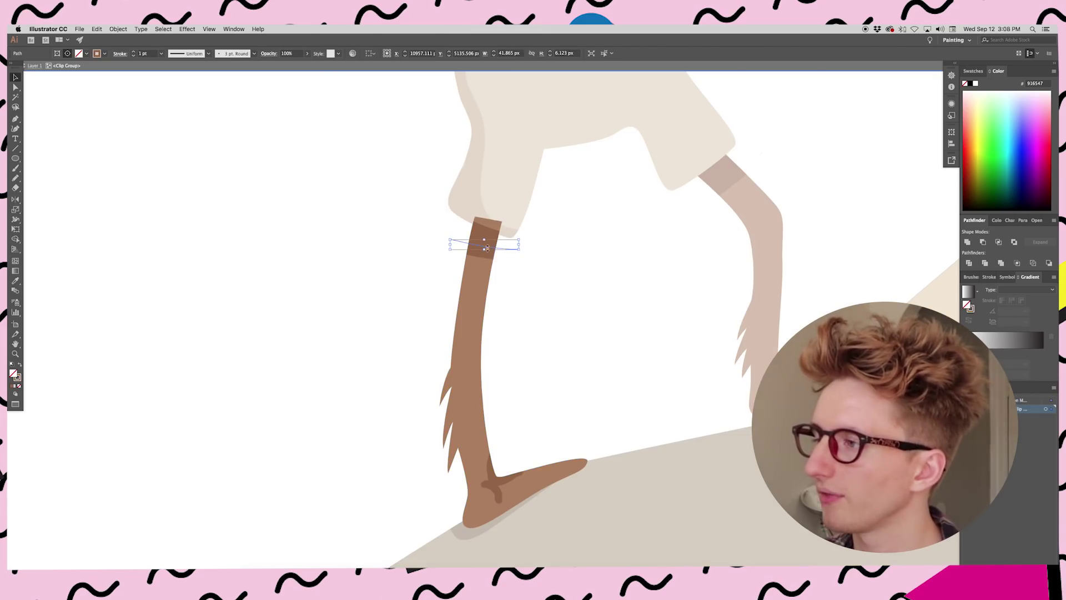
drag(489, 250, 505, 298)
key(super+z)
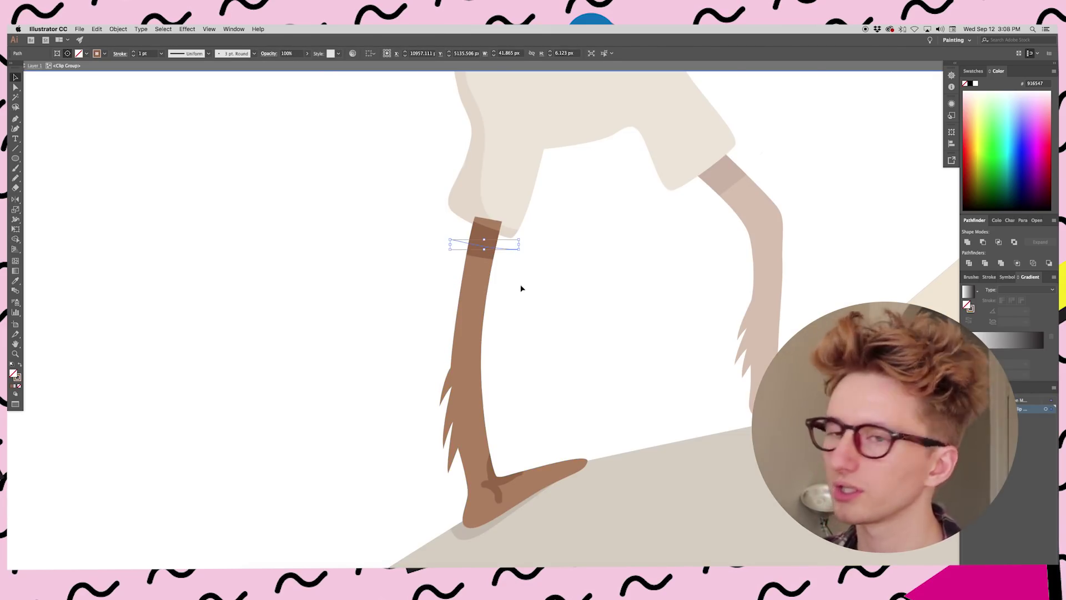
double_click(532, 320)
scroll(393, 345, left, 1)
scroll(415, 335, down, 5)
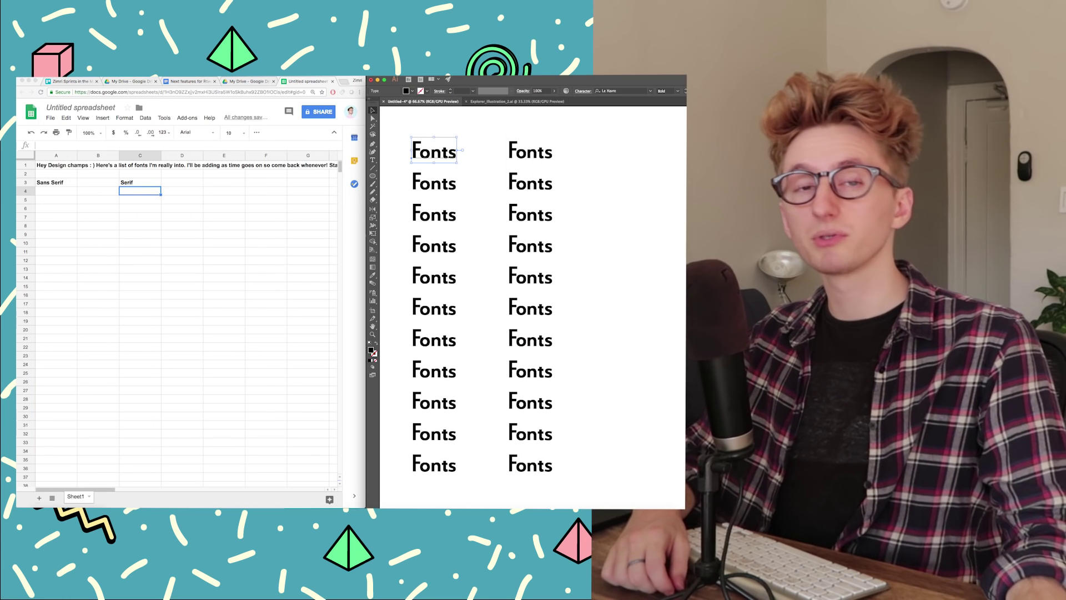
Set the first sample text to A Pompadour Bold Sample and list "A pompadour" in cell A4 of the spreadsheet.
click(644, 120)
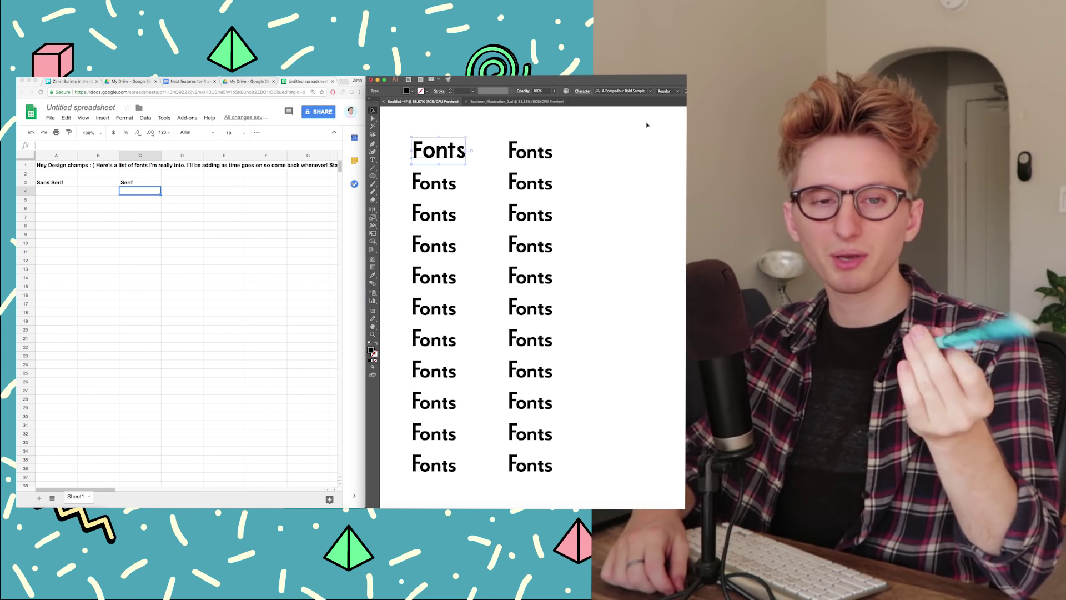
click(58, 192)
text(A pomo)
key(BackSpace)
text(padour)
key(Return)
Check the font list for the second sample text and list Avenir and Azo Sans in cells A5 and A6.
click(435, 184)
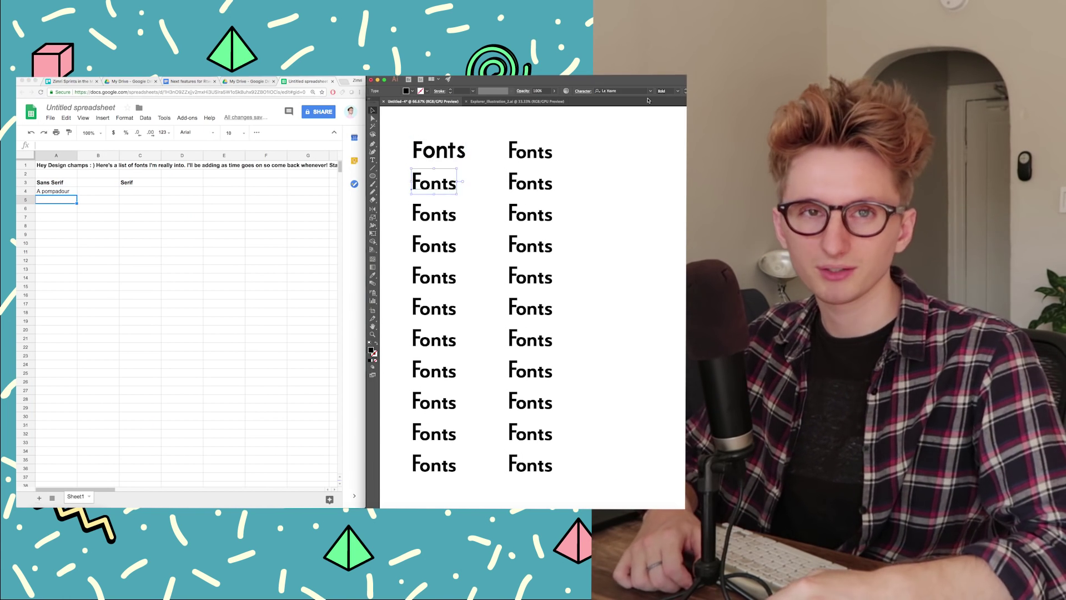
click(650, 91)
click(484, 167)
key(super+Tab)
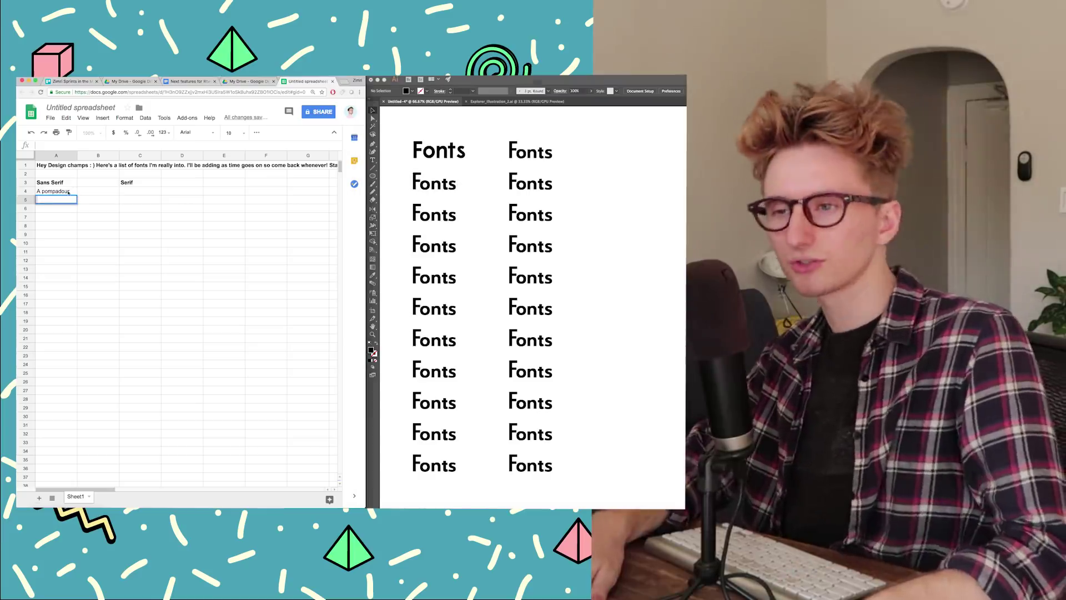
text(Avenir)
key(Return)
text(Azo Sans)
key(Return)
Preview sans serif fonts on the second sample text and list "Calluna sans black" in cell A7.
click(433, 183)
click(650, 91)
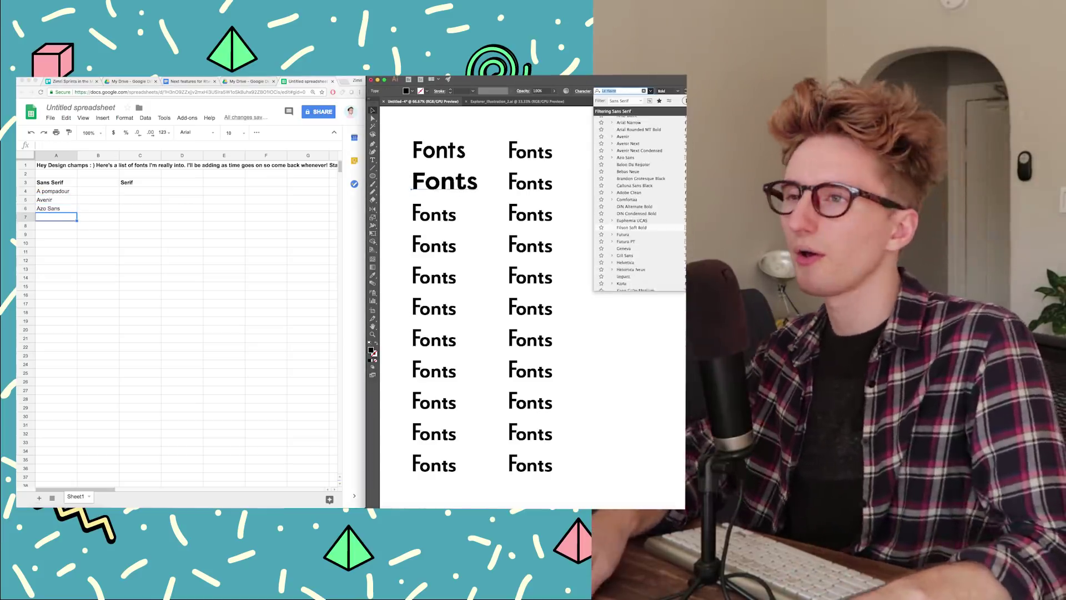
click(70, 231)
text(Calluna sans black)
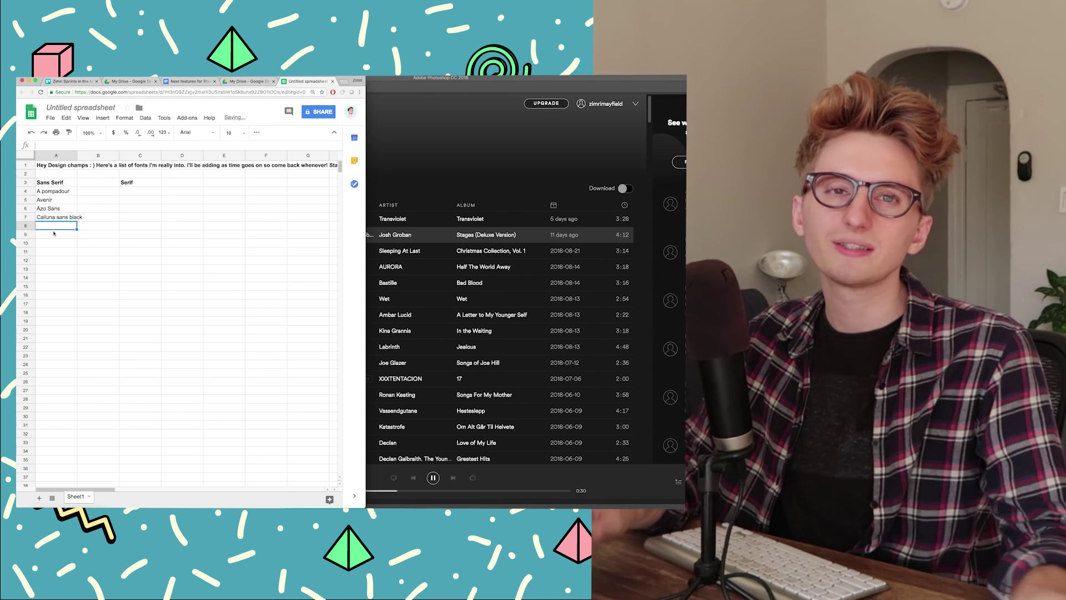
key(Return)
Shorten the A7 entry to "Calluna sans" and list "Futura" and "Gill sans" in cells A8 and A9.
key(super+Tab)
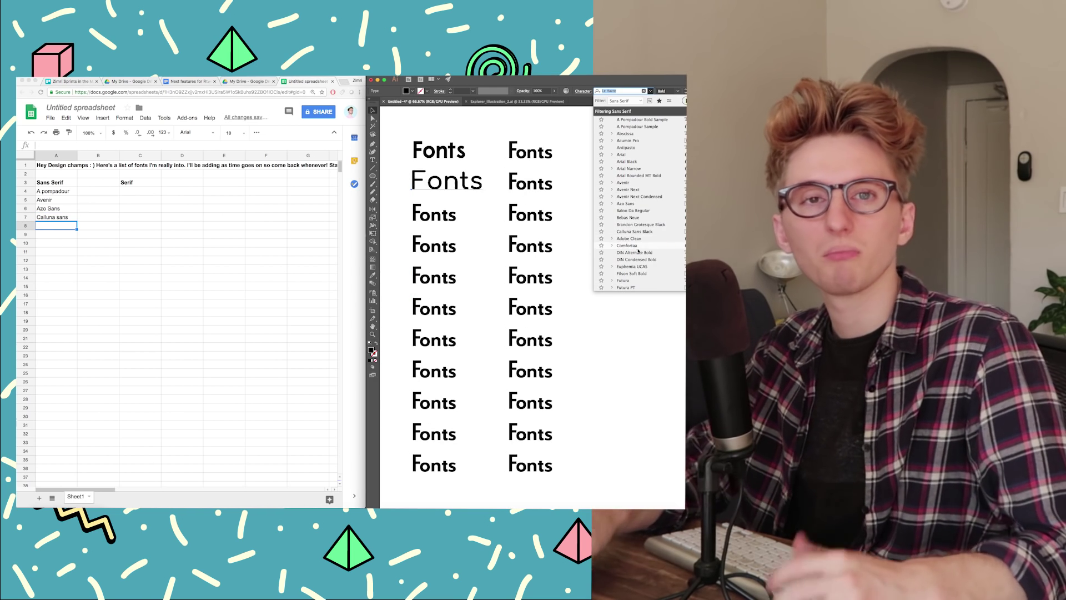
scroll(639, 245, down, 5)
click(578, 233)
click(59, 243)
text(Futura)
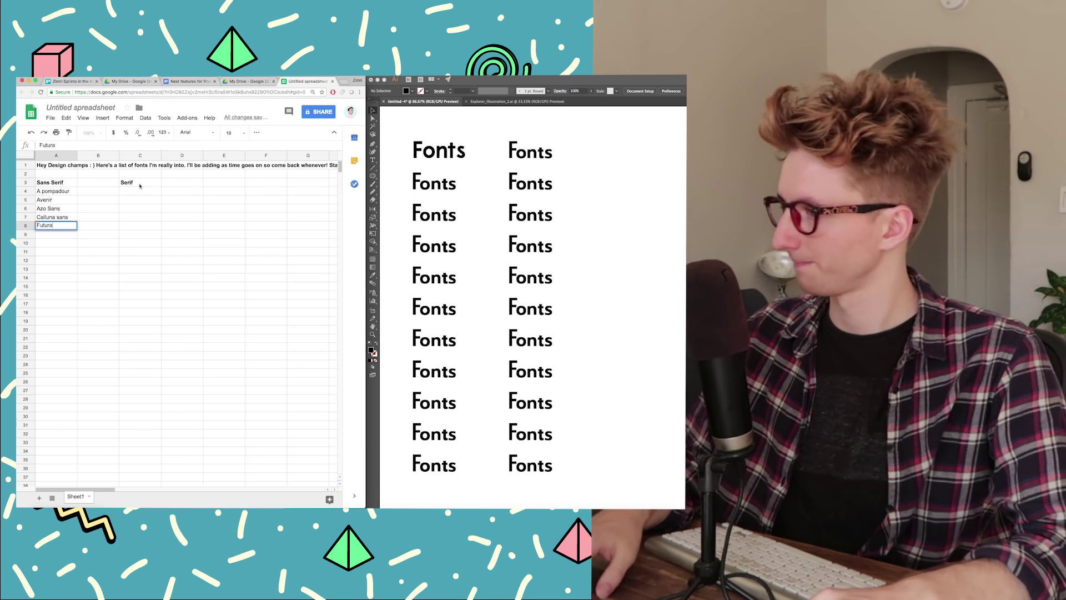
key(Return)
text(Gill sans)
key(Return)
Set the second sample text to Kohinoor Bangla and copy the font name into cell A10 of the spreadsheet.
key(super+Tab)
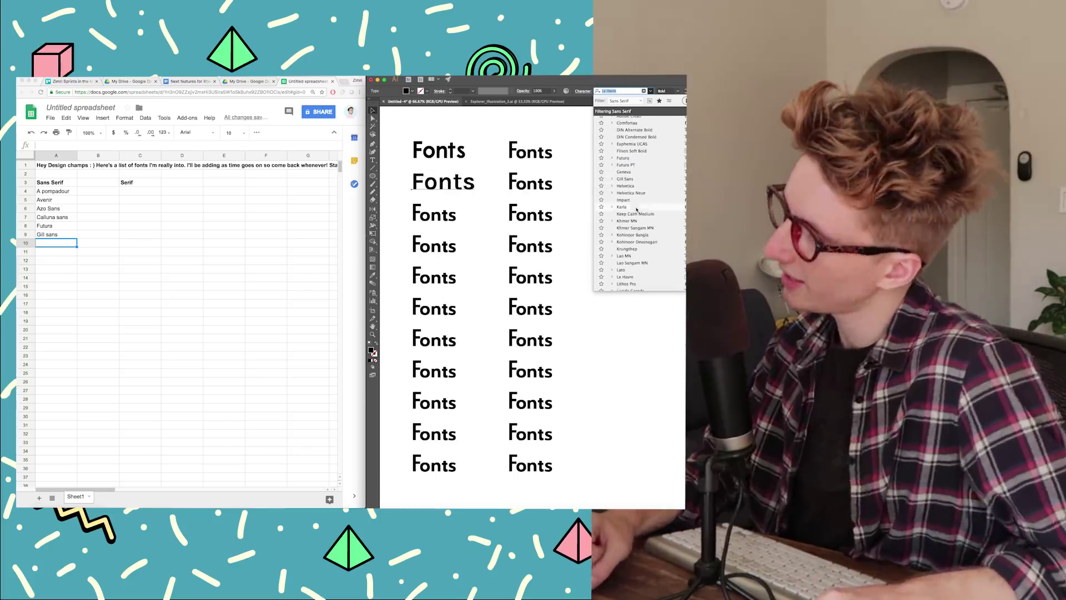
click(638, 234)
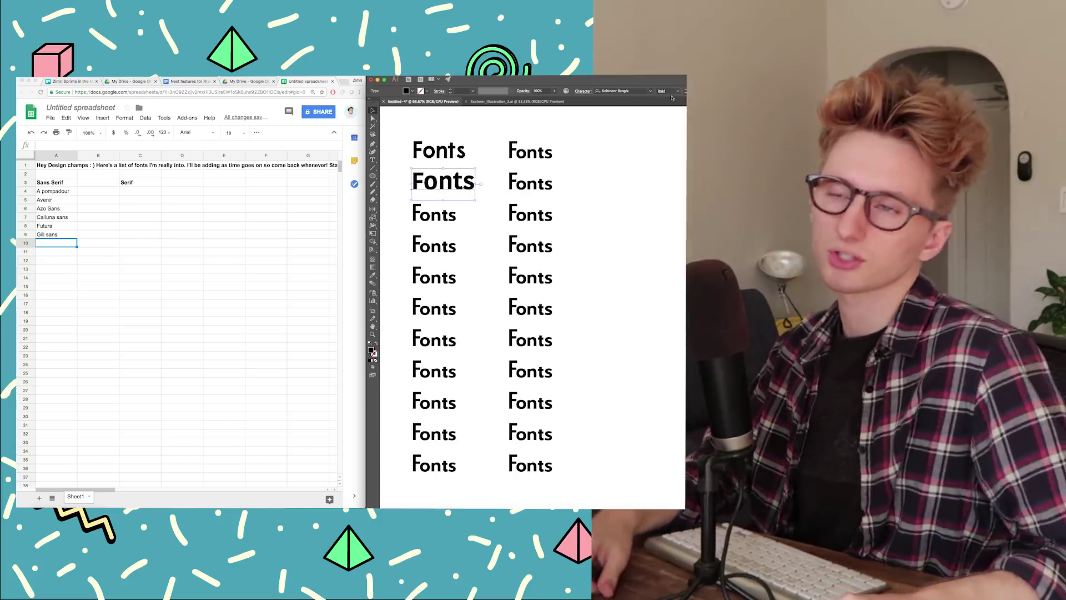
drag(602, 91, 647, 100)
click(57, 243)
click(615, 91)
key(super+c)
click(58, 243)
key(super+v)
Add the note "A little tall so better when thicker" beside Kohinoor Bangla and widen columns A and B to fit.
click(93, 243)
drag(77, 156, 83, 158)
text(A liitle tall so better when thicker)
drag(166, 157, 171, 158)
Enter the heading "Notes" in cell B3.
click(103, 182)
text(Notes)
click(106, 200)
Look through the fonts in Illustrator and list "Lato" and "La Havre" in cells A11 and A12 of the spreadsheet.
click(59, 251)
click(650, 91)
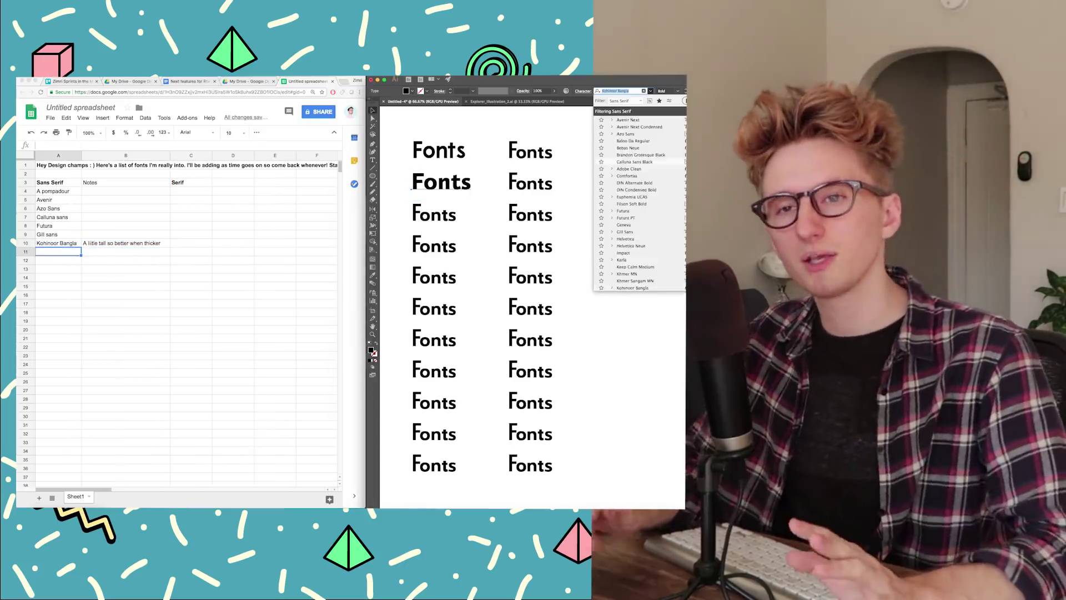
scroll(653, 164, down, 1)
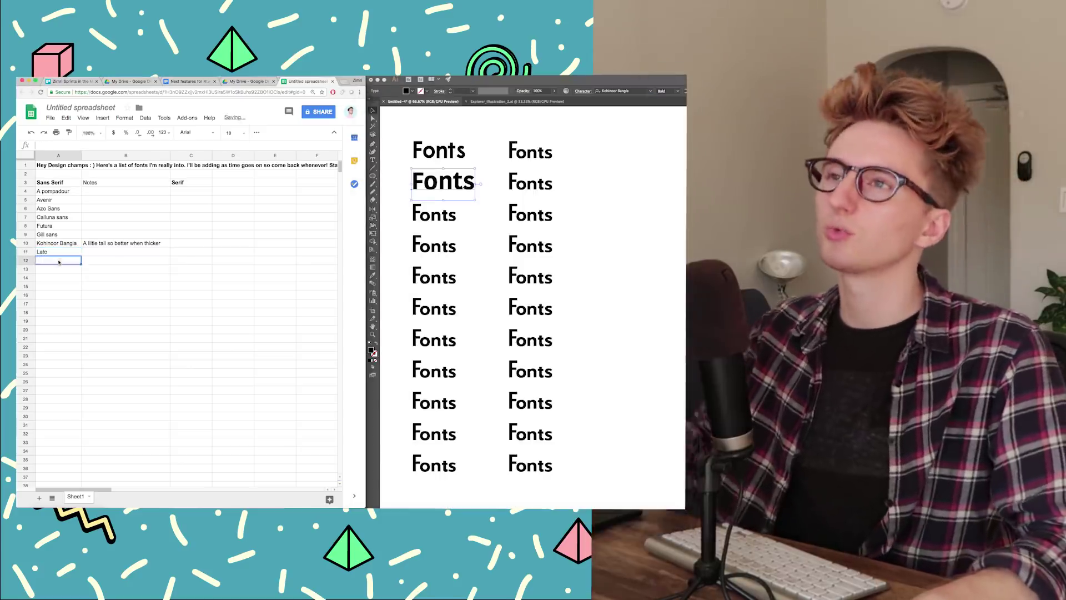
text(La Havre)
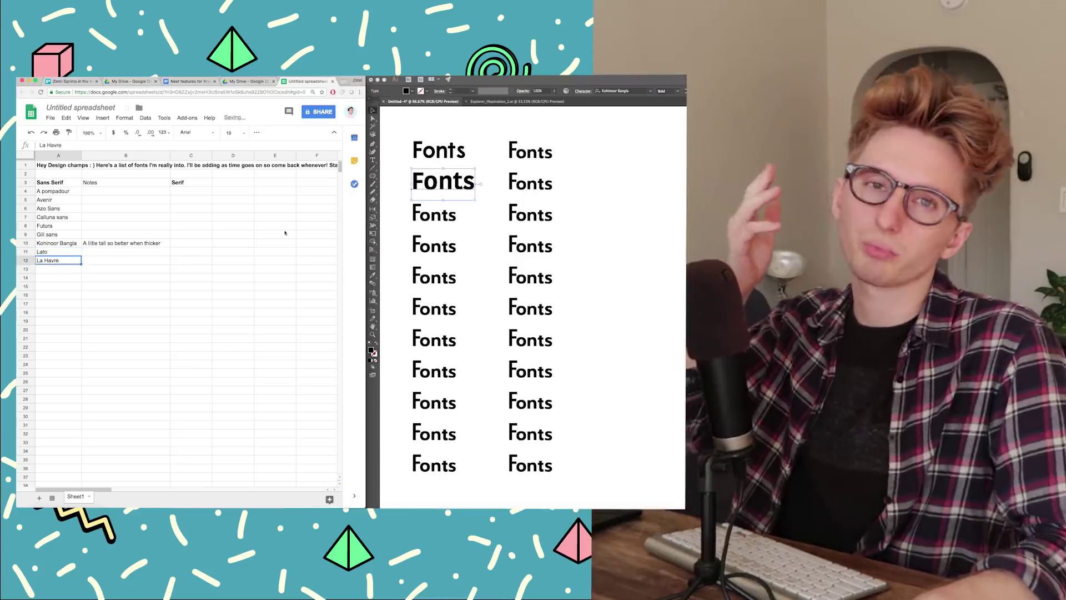
Add the note "Caps much taller than other letters" beside La Havre.
key(Tab)
text(Caps are much taller than other letters)
click(105, 260)
key(BackSpace)
key(BackSpace)
key(BackSpace)
key(BackSpace)
click(116, 276)
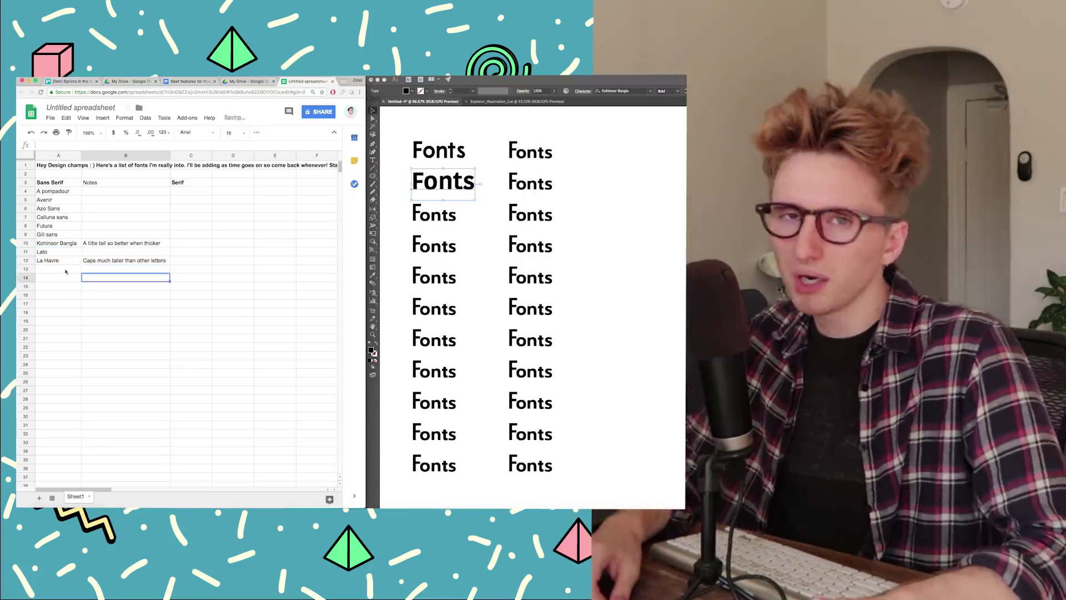
Preview more sans serif fonts on the second sample text and list "Made evolve sans" in cell A13.
click(66, 270)
click(650, 90)
scroll(639, 166, down, 4)
click(612, 177)
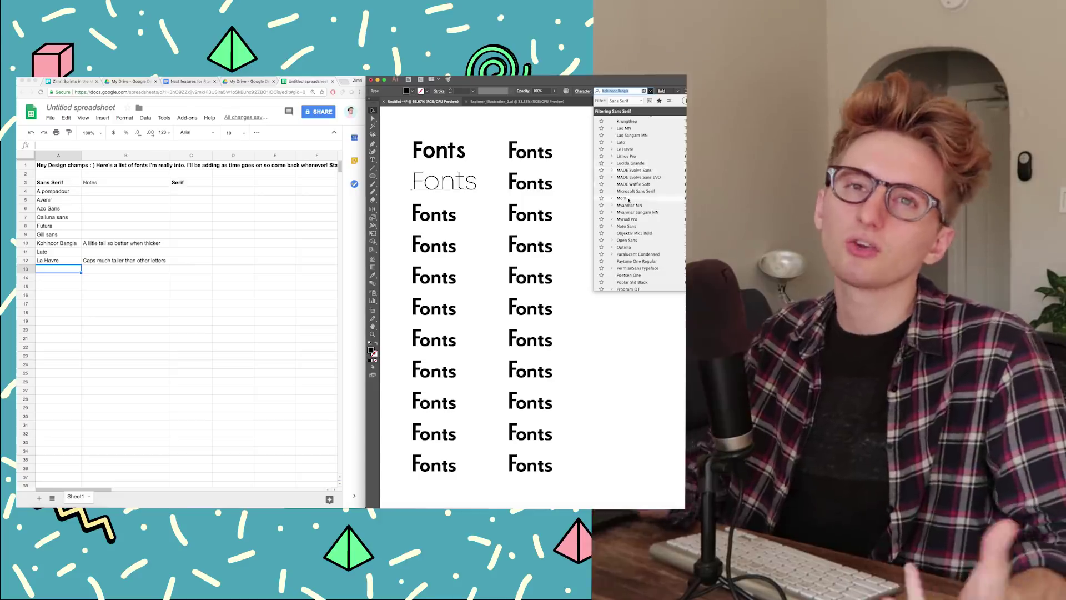
click(627, 195)
click(645, 146)
click(61, 269)
text(Made evolve sans)
key(Return)
Set the second sample text to Noto Sans Bold and list "Noto Sans" in cell A14.
click(445, 209)
click(445, 183)
click(650, 90)
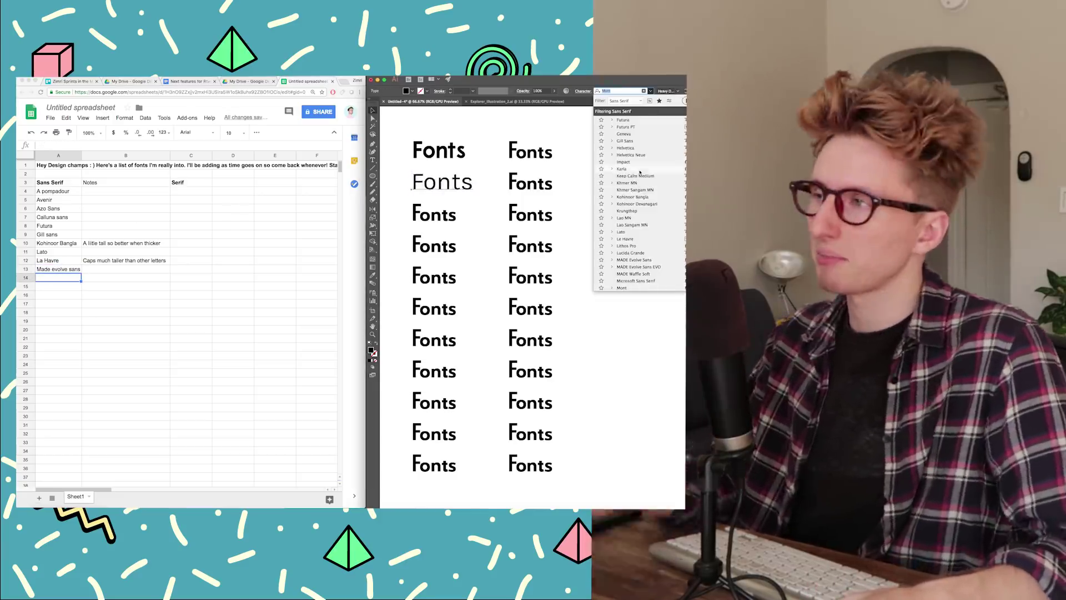
scroll(638, 173, down, 2)
click(638, 184)
click(677, 90)
click(661, 128)
key(super+Tab)
text(Ni)
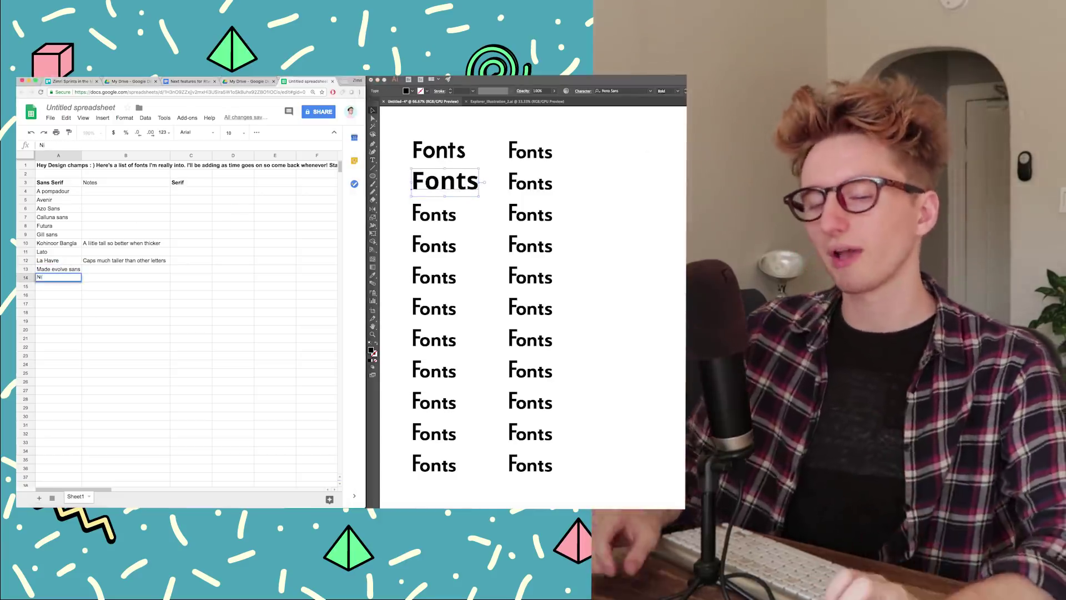
key(Return)
Set the third sample text to Objektiv Mk1 Bold and list "Objektiv Mk1" in cell A15.
click(444, 214)
click(650, 90)
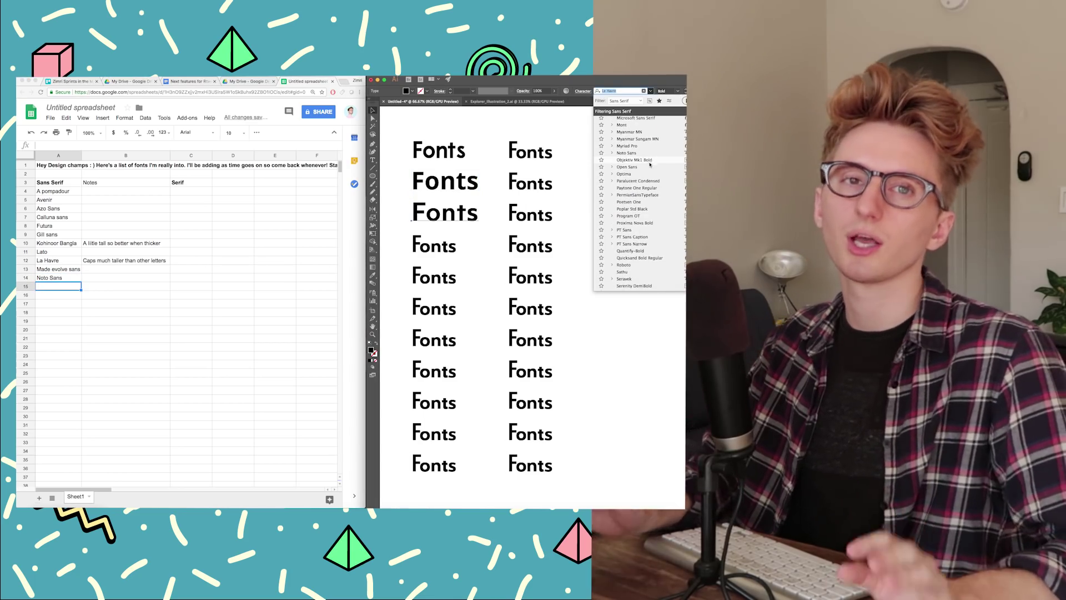
click(648, 162)
click(612, 90)
key(super+Tab)
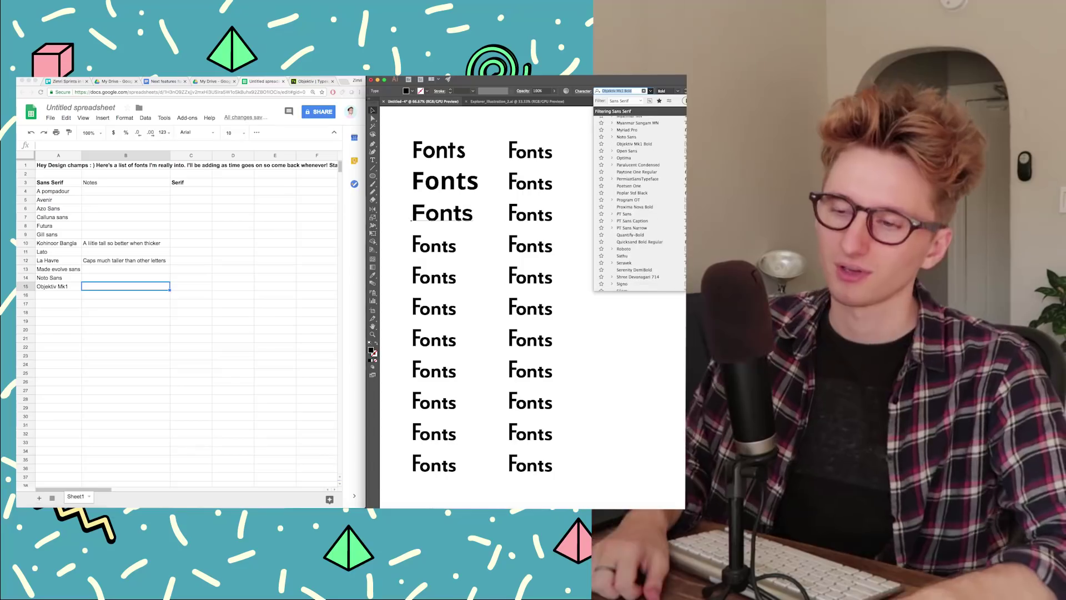
List Paralucent, Proxima Nova and Seravek in cells A16 to A18, setting the third sample text to Seravek.
click(677, 92)
click(650, 91)
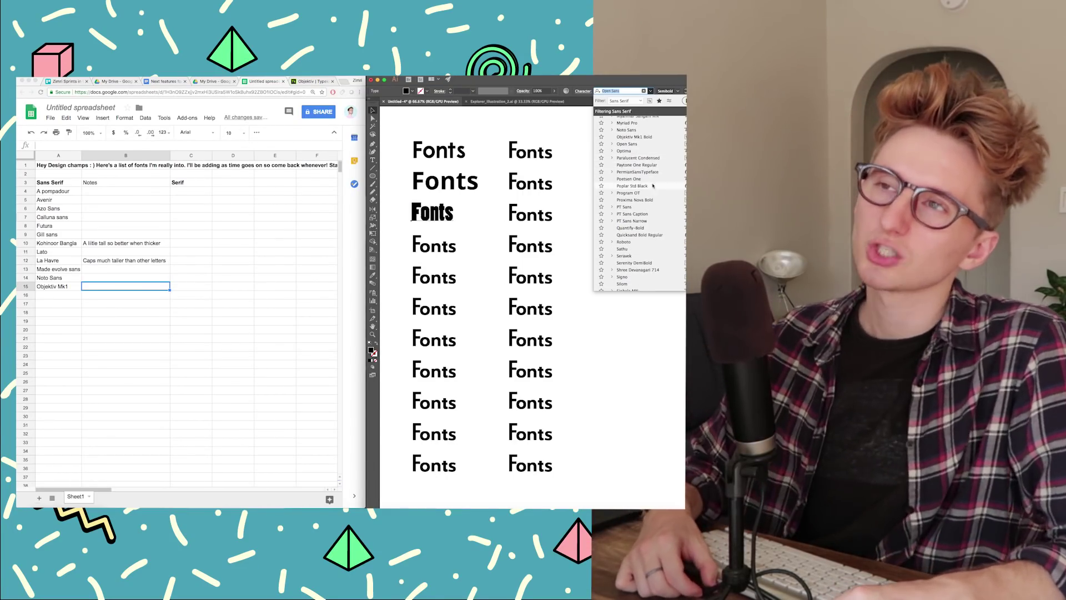
text(paralucent)
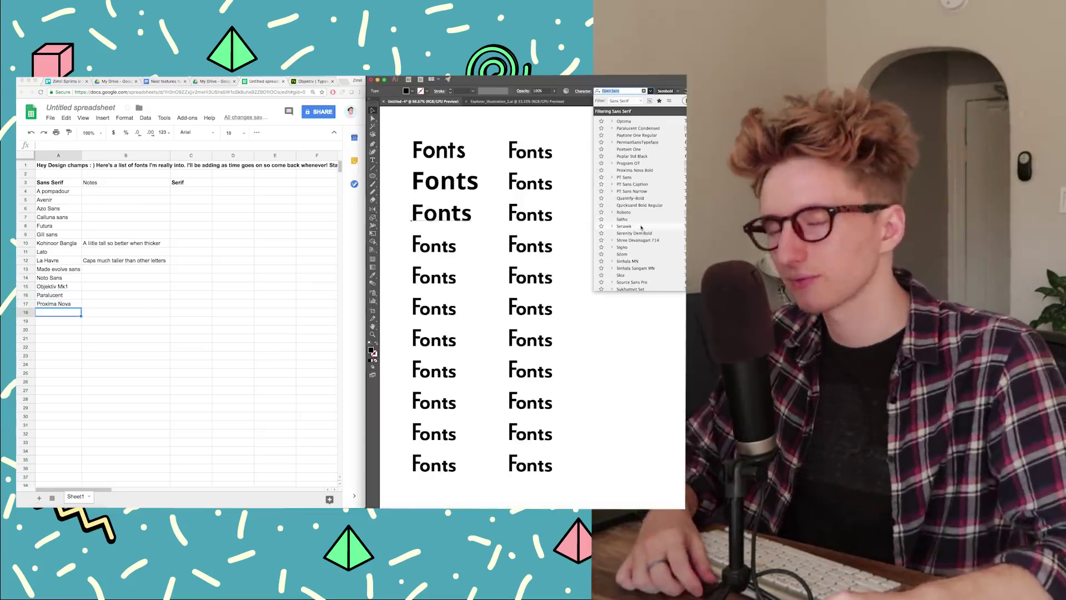
click(626, 226)
click(62, 313)
Set the third sample text to Serenity DemiBold and look up the Serenity font's Typekit page through a web search.
click(652, 92)
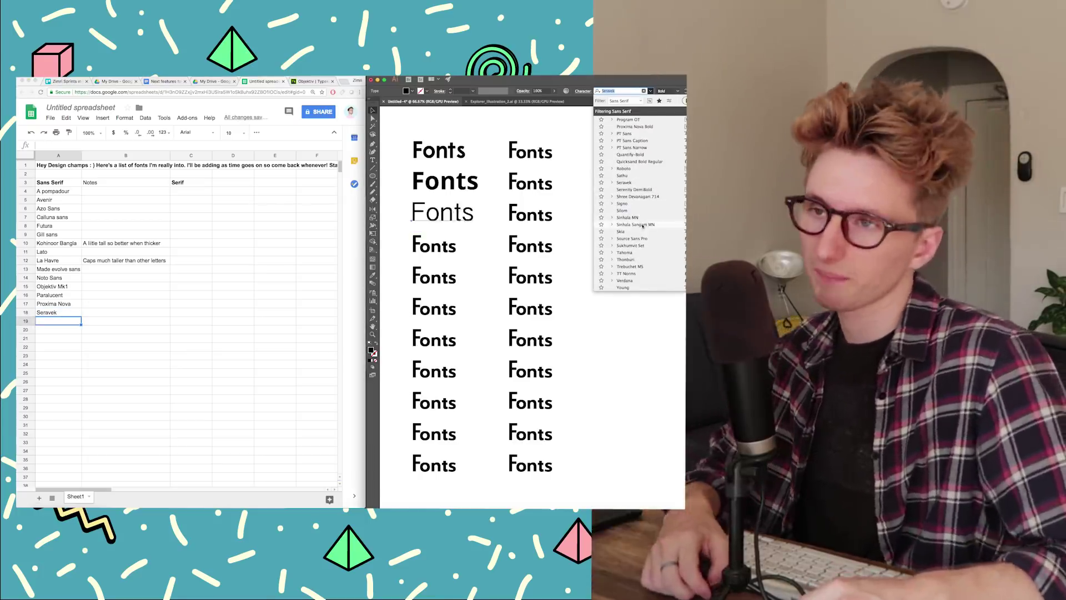
click(634, 189)
click(314, 81)
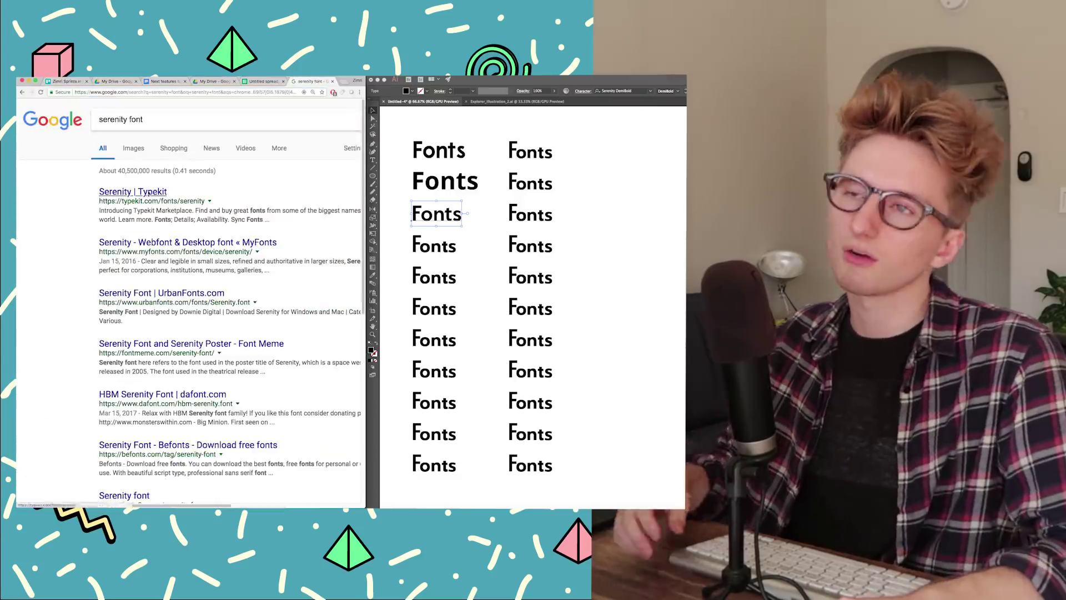
click(150, 191)
click(263, 81)
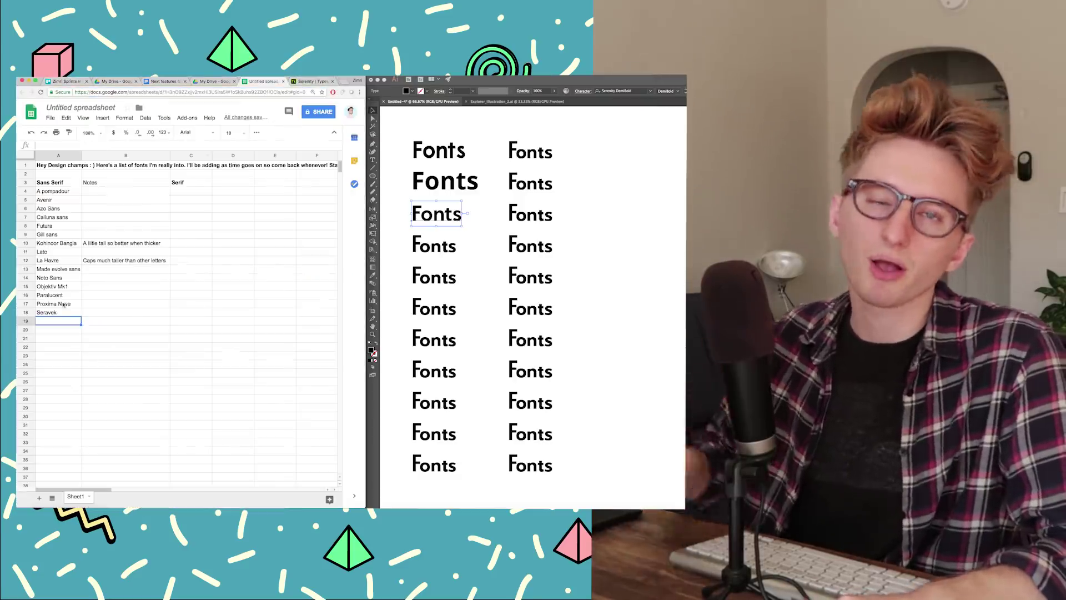
List "Serenity" in cell A19 and preview further sans serif fonts on the third sample text.
click(651, 91)
click(651, 92)
scroll(659, 186, down, 10)
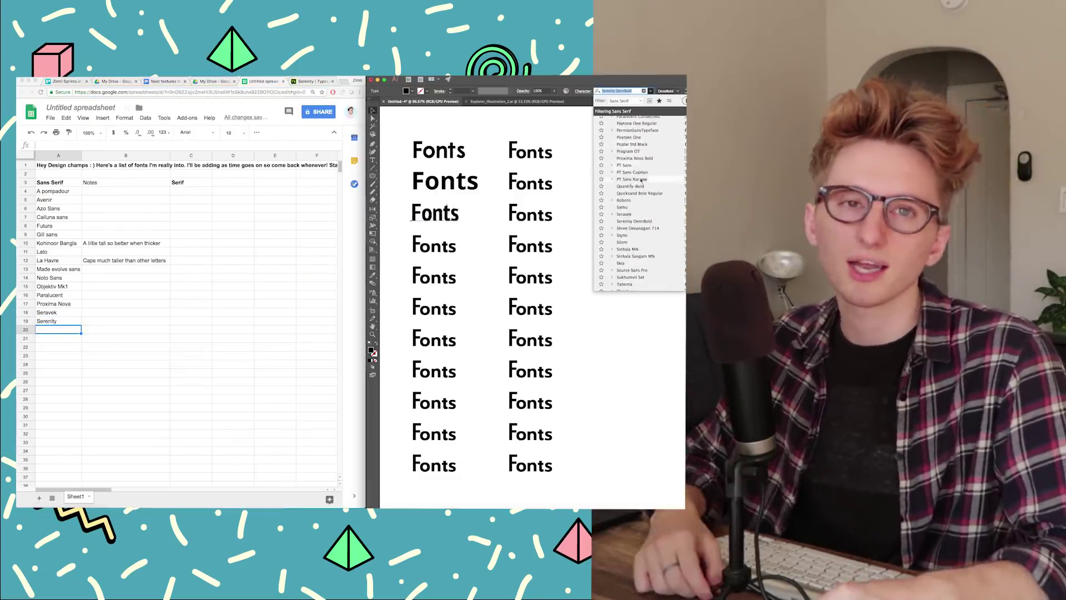
click(204, 388)
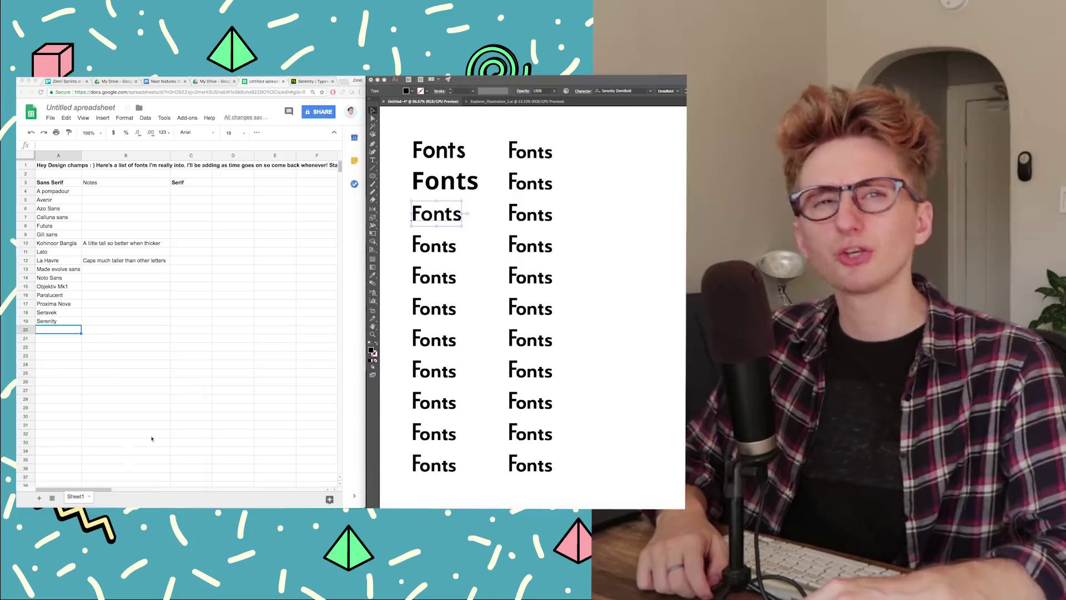
Set the third sample text to Sukhumvit Set and list the font in cell A20.
click(650, 91)
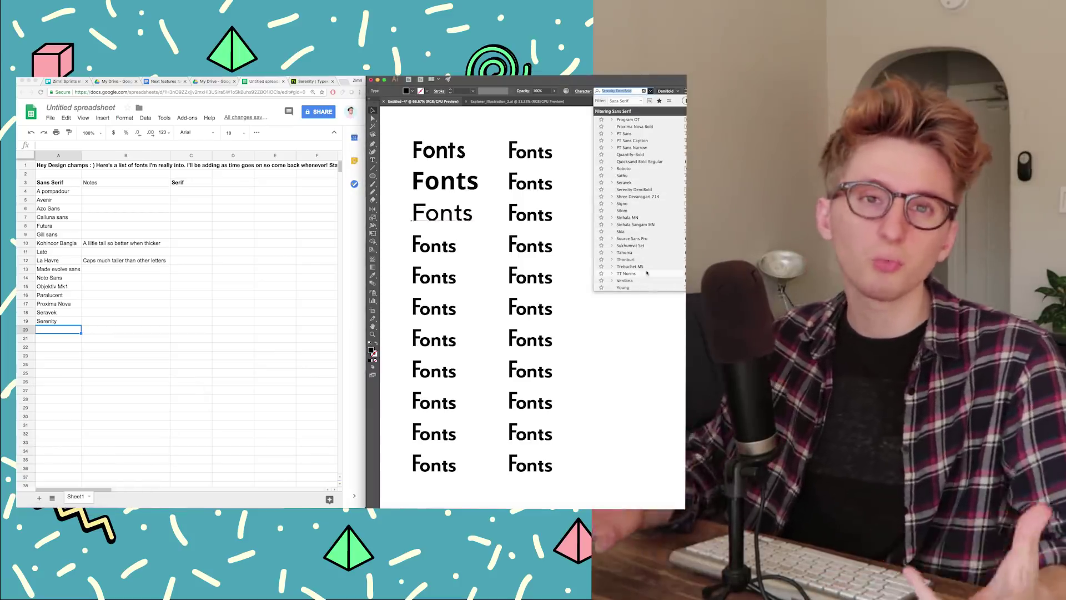
click(631, 246)
key(super+Tab)
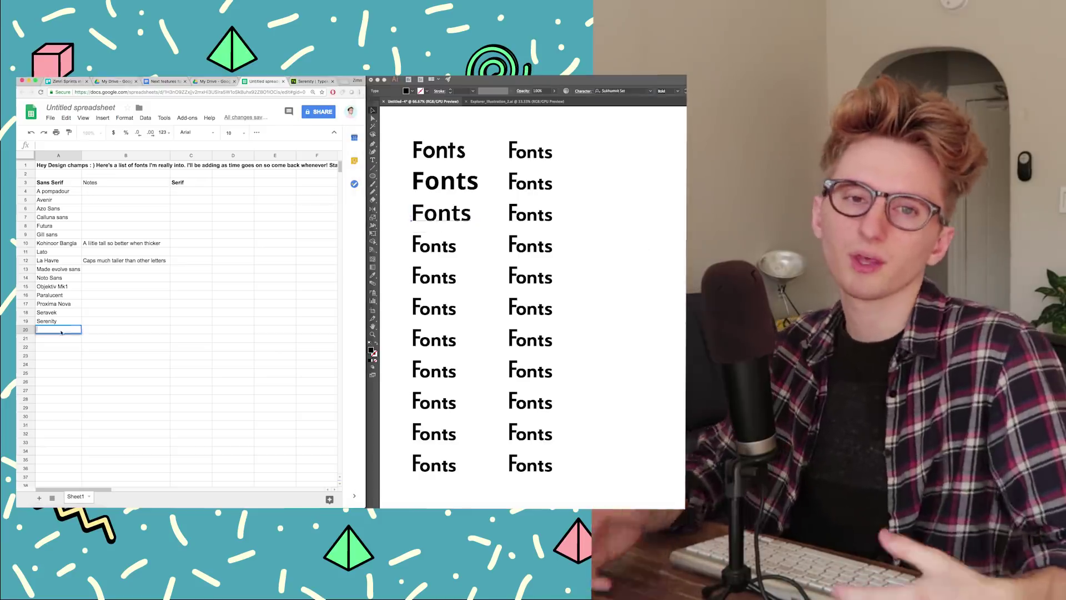
text(Sukhumvit Set)
key(Return)
Set the third sample text to Young Regular and list "TT Norms" in cell A21 with the note "Might not be found for free.".
key(super+Tab)
click(651, 91)
click(633, 277)
click(678, 91)
click(116, 308)
text(TT Norms)
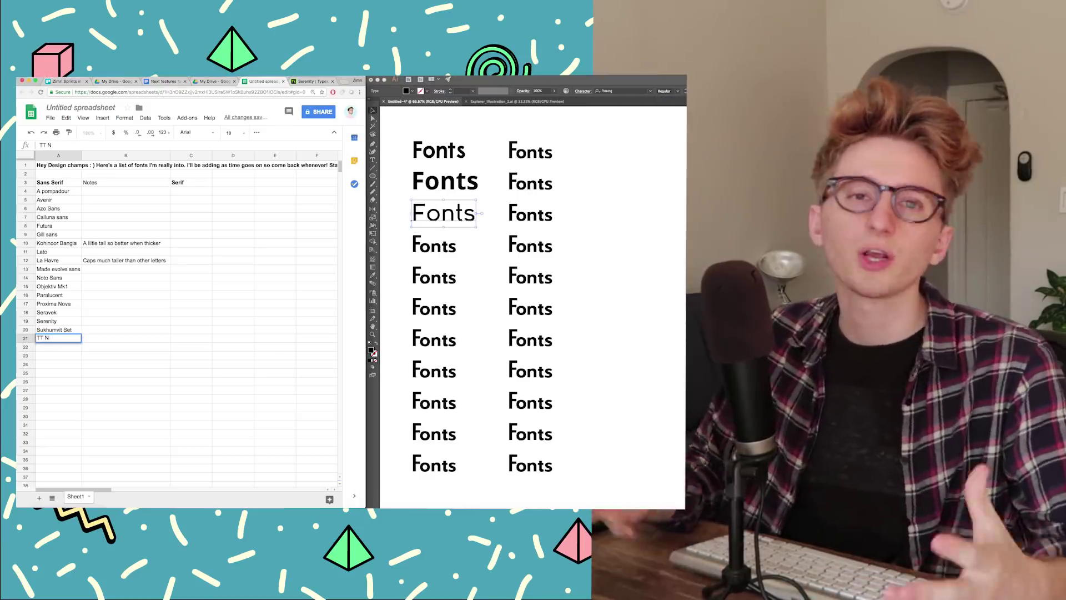
key(Tab)
key(Return)
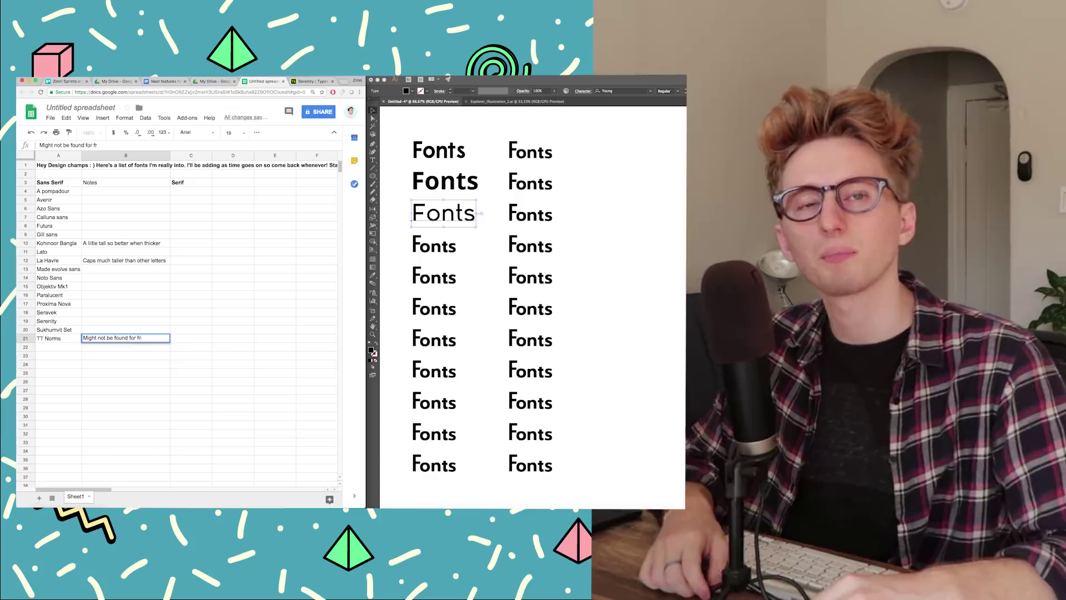
Delete the first column of sample texts and move the remaining column into its place.
drag(399, 129, 489, 479)
key(Delete)
drag(494, 129, 566, 479)
drag(530, 309, 451, 309)
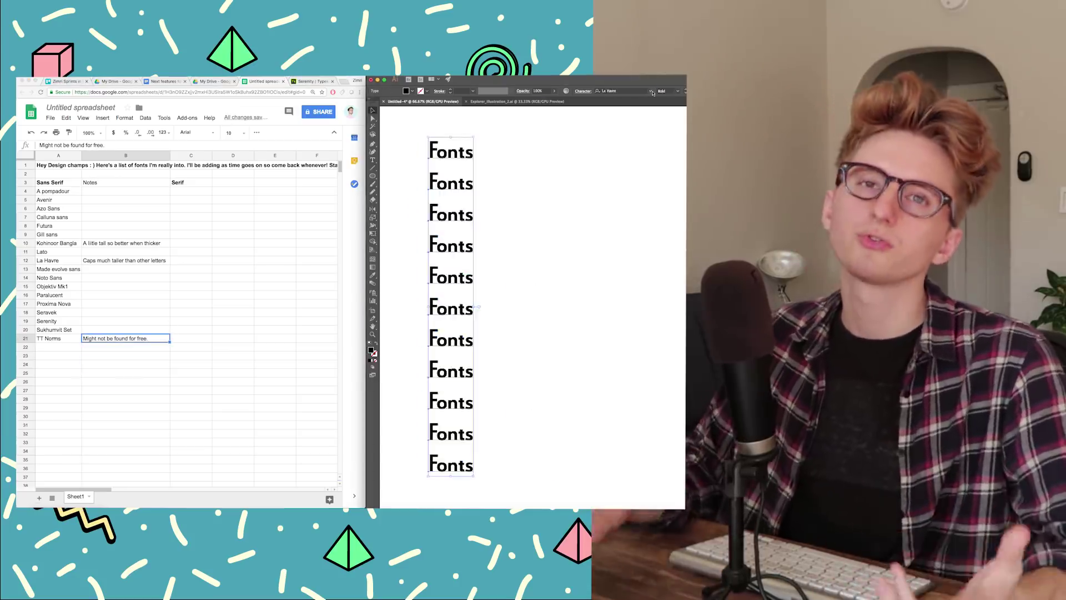
Filter the font list to Serif for the topmost sample text.
click(451, 152)
click(650, 91)
click(626, 101)
click(618, 113)
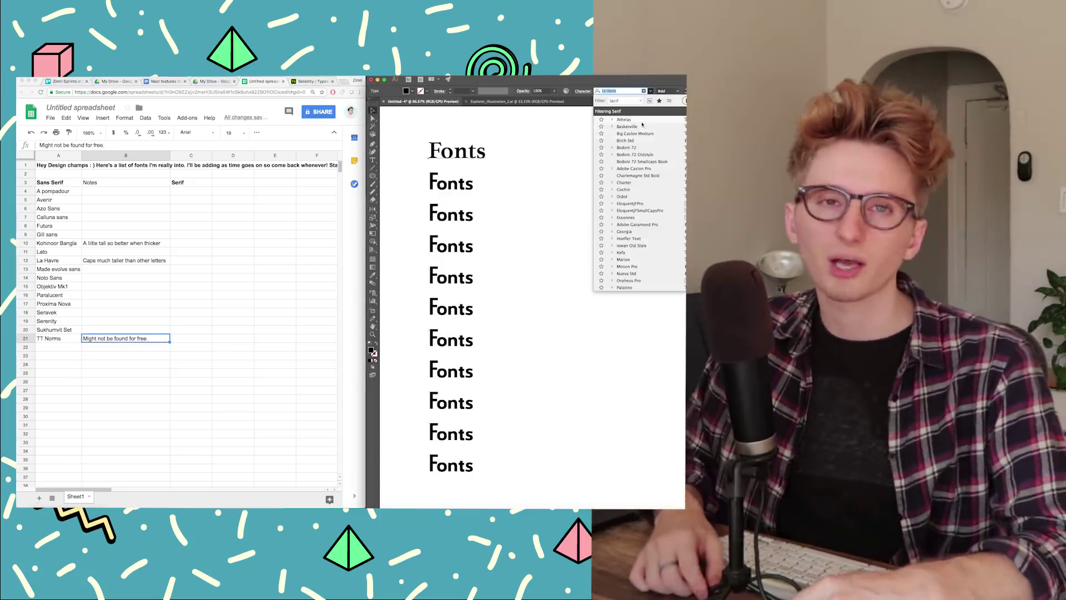
Set the topmost sample text to Baskerville and list the font under Serif in cell C4.
click(640, 128)
click(193, 192)
text(Baskerville)
key(Return)
Set the topmost sample text to Bodoni 72 and list the font in cell C5.
click(650, 91)
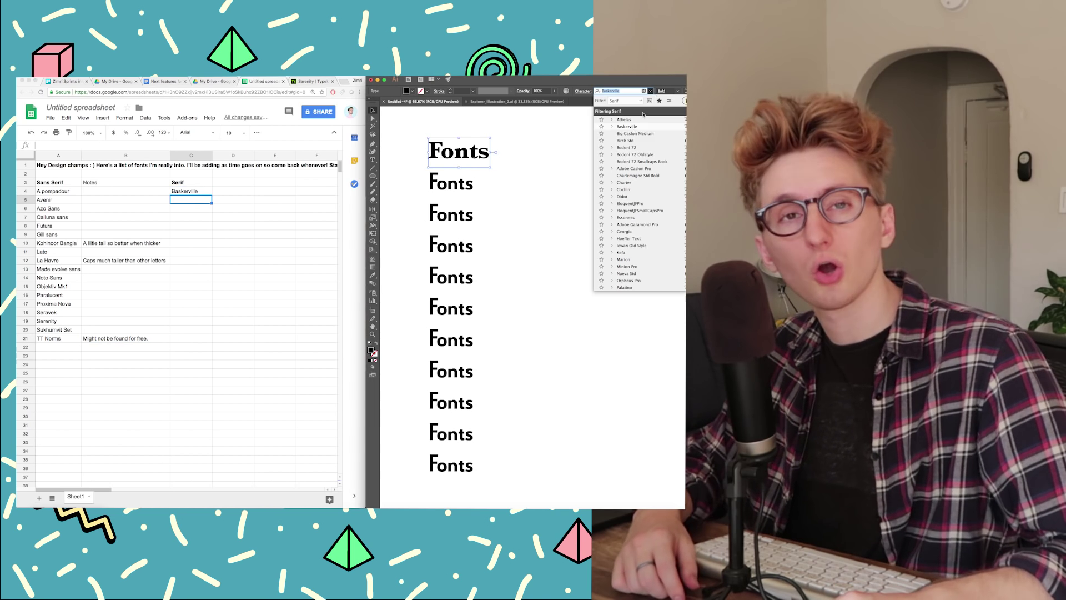
click(636, 149)
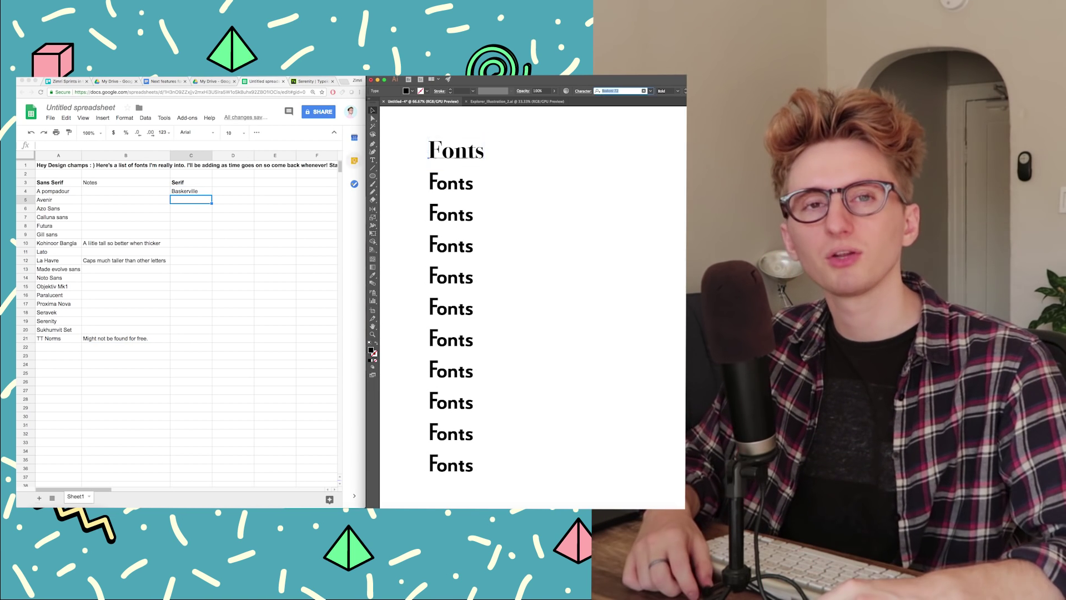
click(190, 199)
text(Bodoni 72)
key(Return)
Apply Charter and Didot in turn to the topmost sample text and list the fonts in cells C6 and C7.
click(507, 156)
click(651, 91)
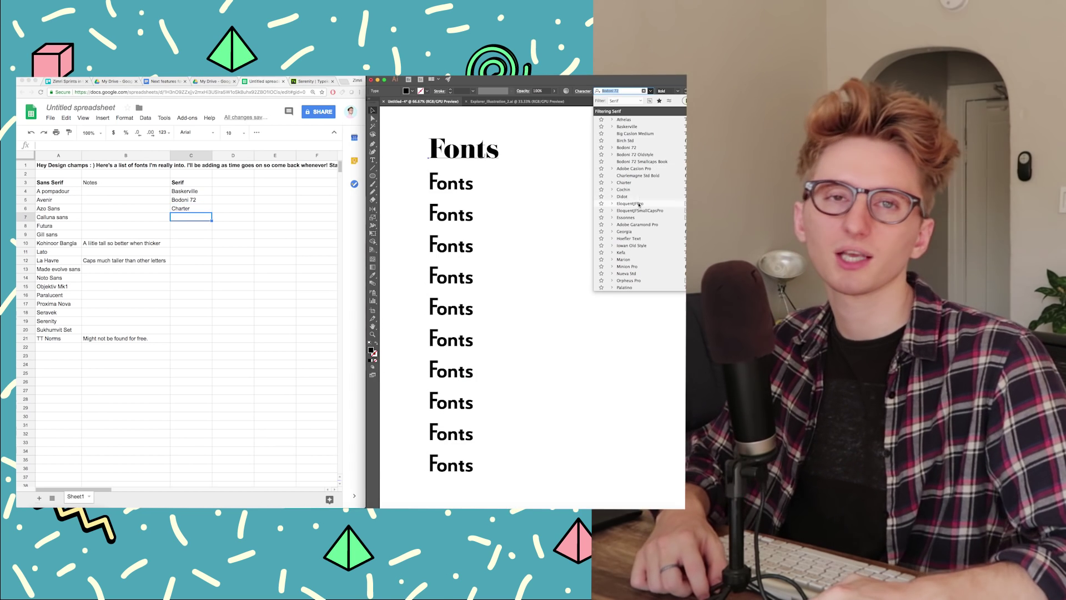
click(622, 196)
double_click(188, 216)
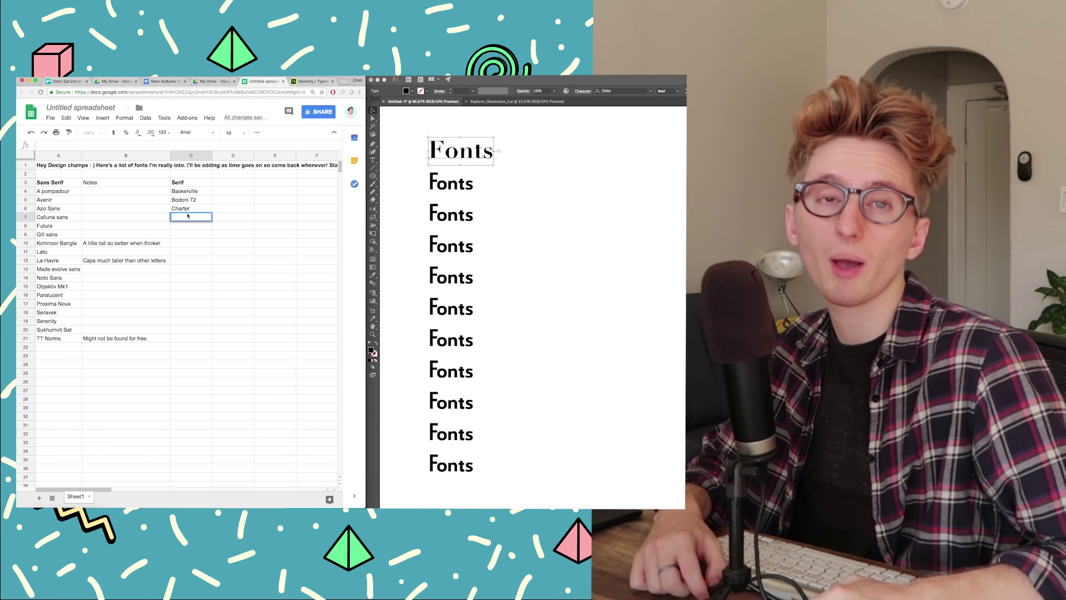
Set the topmost sample text to STIXGeneral and list the font in cell C8.
click(650, 91)
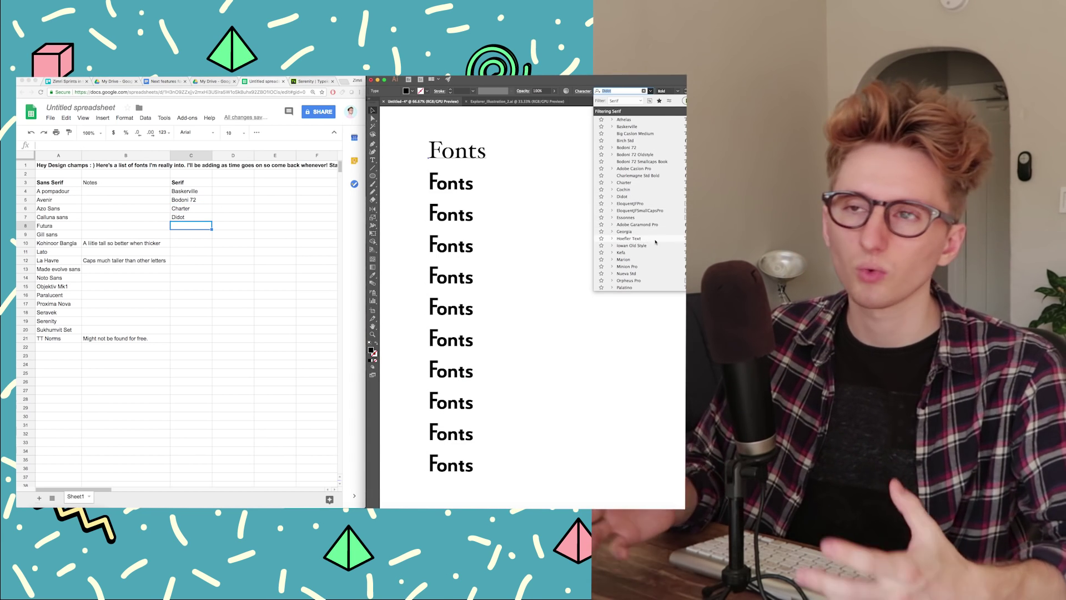
scroll(638, 274, down, 3)
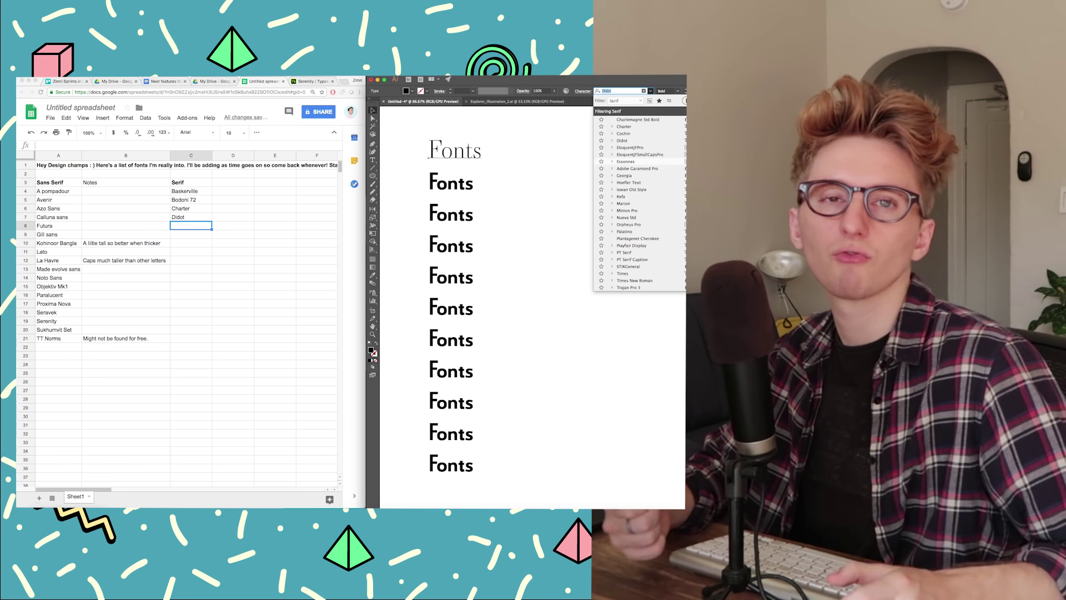
click(628, 266)
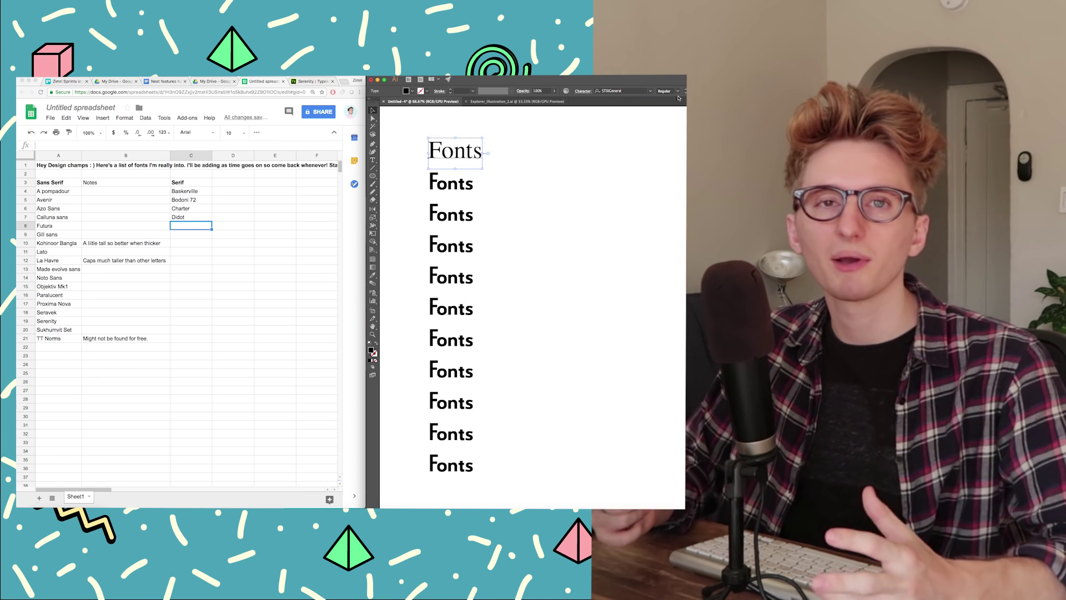
click(627, 90)
click(192, 252)
text(STIXGeneral)
Set the topmost sample text's style to Regular and its font to Marion.
click(651, 90)
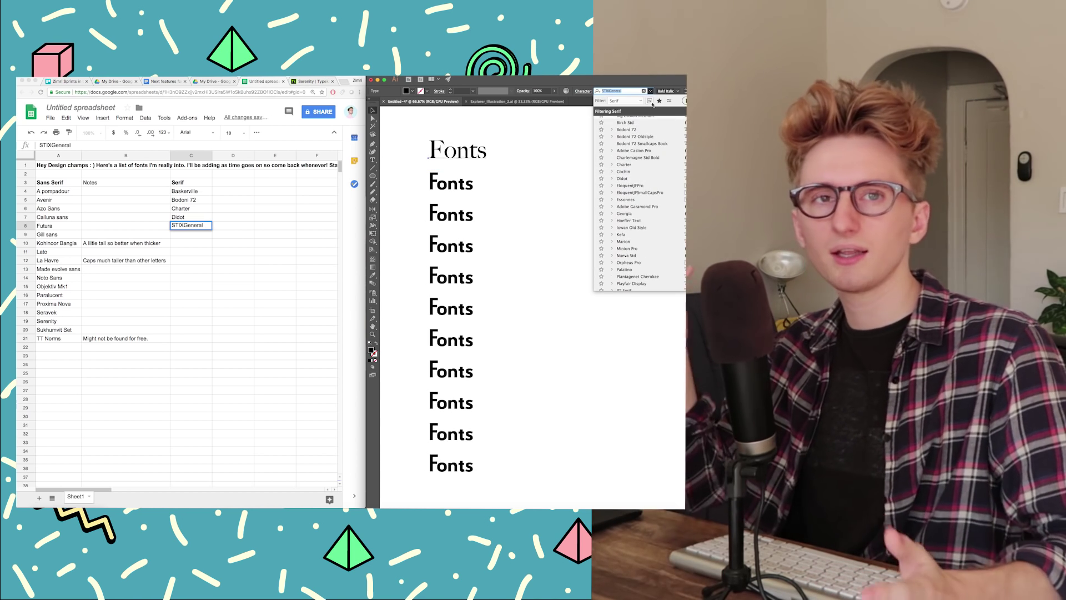
click(678, 91)
click(667, 113)
click(651, 90)
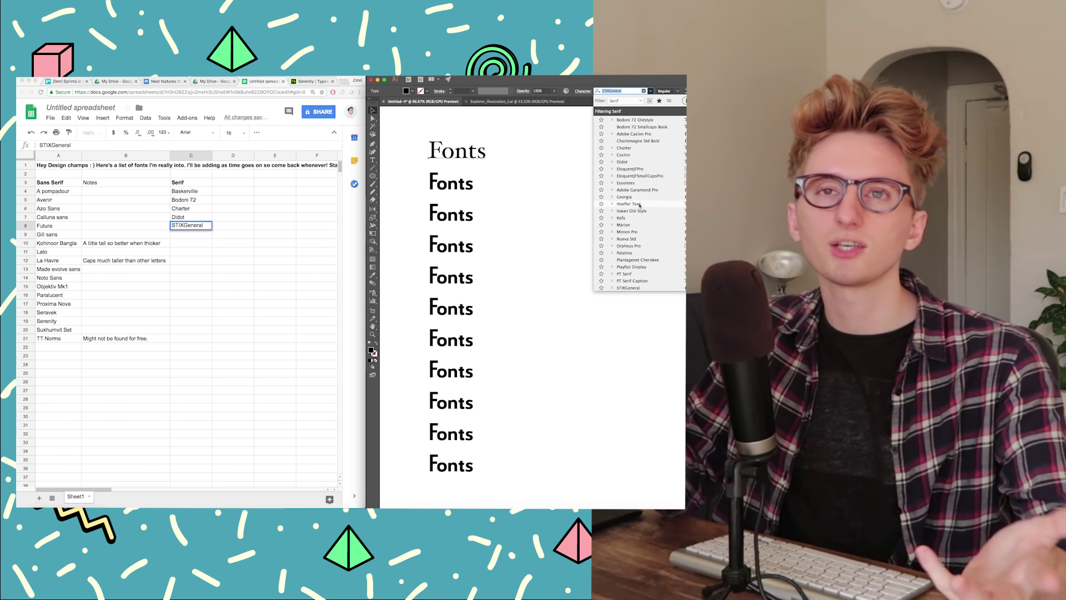
click(638, 225)
List Marion in cell C8 and move STIXGeneral down to cell C17.
click(191, 235)
text(Marion)
click(191, 243)
text(STIXGeneral)
click(226, 220)
text(Marion STIXGeneral)
key(Delete)
Try Plantagenet Cherokee and Playfair Display on the topmost sample text and list Playfair Display in cell C9.
click(650, 90)
scroll(638, 120, down, 3)
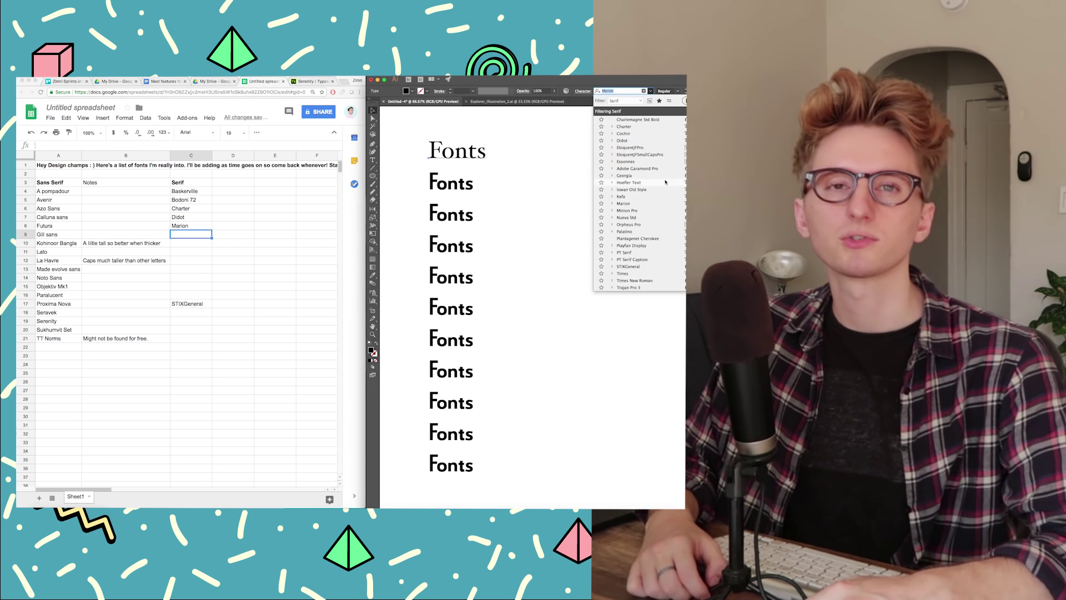
click(648, 240)
click(650, 90)
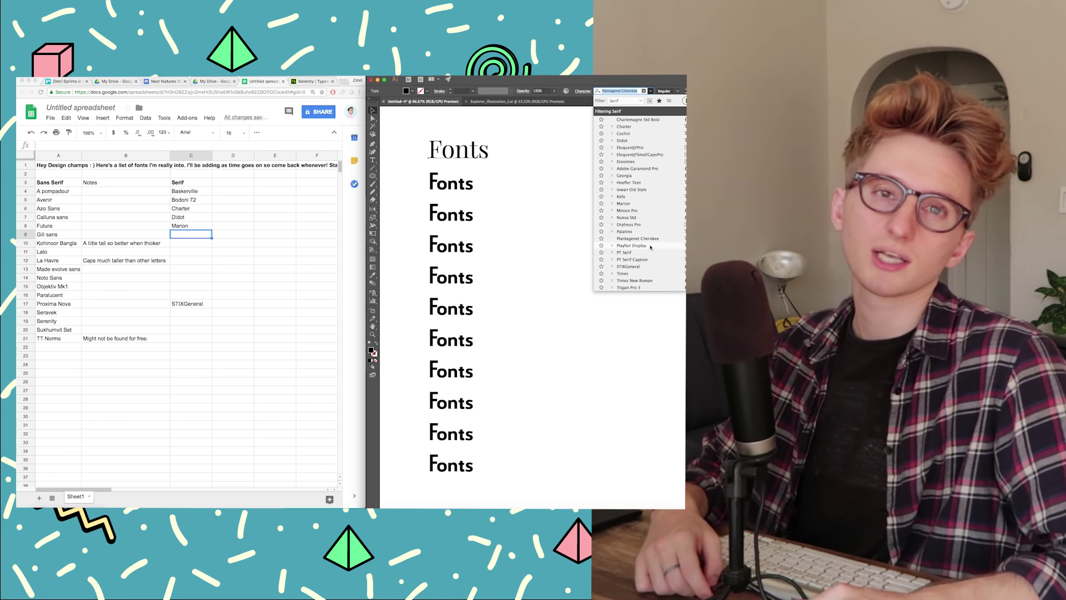
click(651, 246)
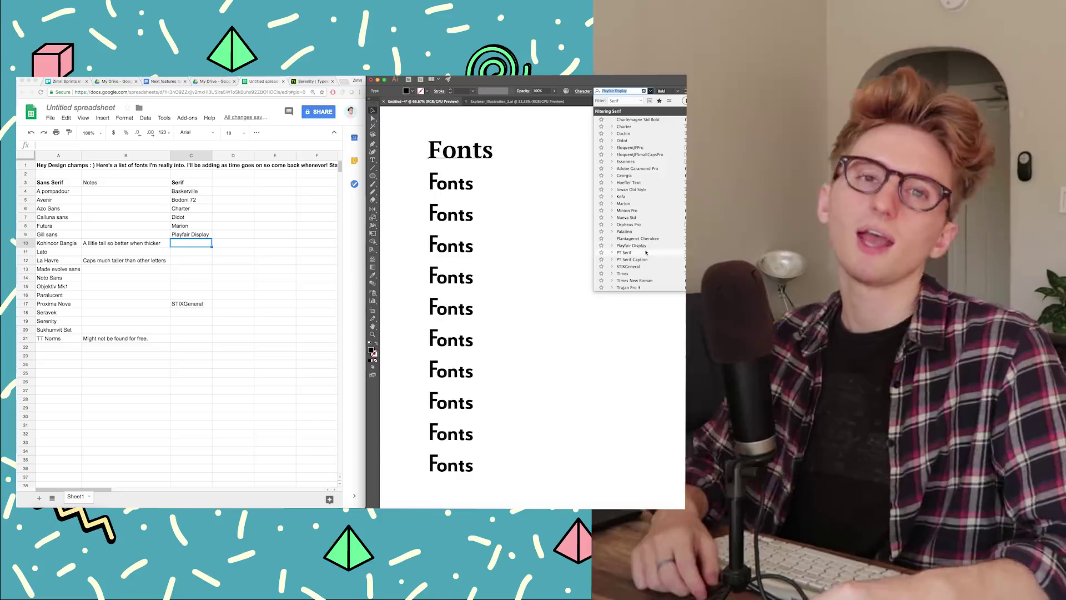
Set the topmost sample text to Orpheus Pro and list the font in cell C9, with Playfair Display moved to C10.
click(628, 225)
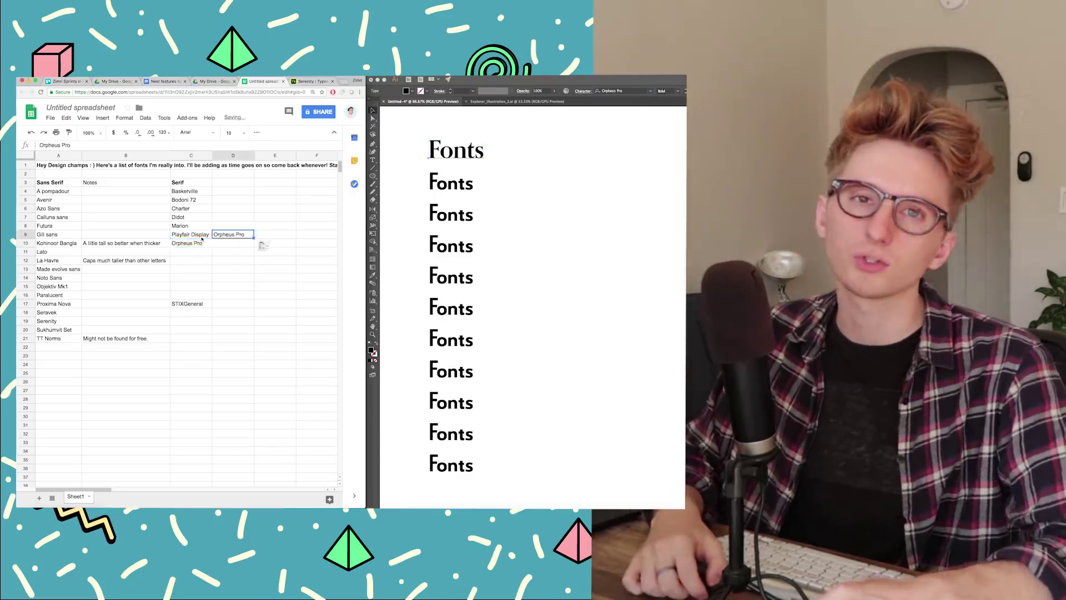
click(191, 234)
key(super+c)
click(191, 243)
key(super+v)
click(191, 261)
click(233, 234)
key(Delete)
Enter "Much better when bolder thickness" for Orpheus Pro in cell D9 and the heading "Notes" in cell D3, widening column D to fit.
click(232, 243)
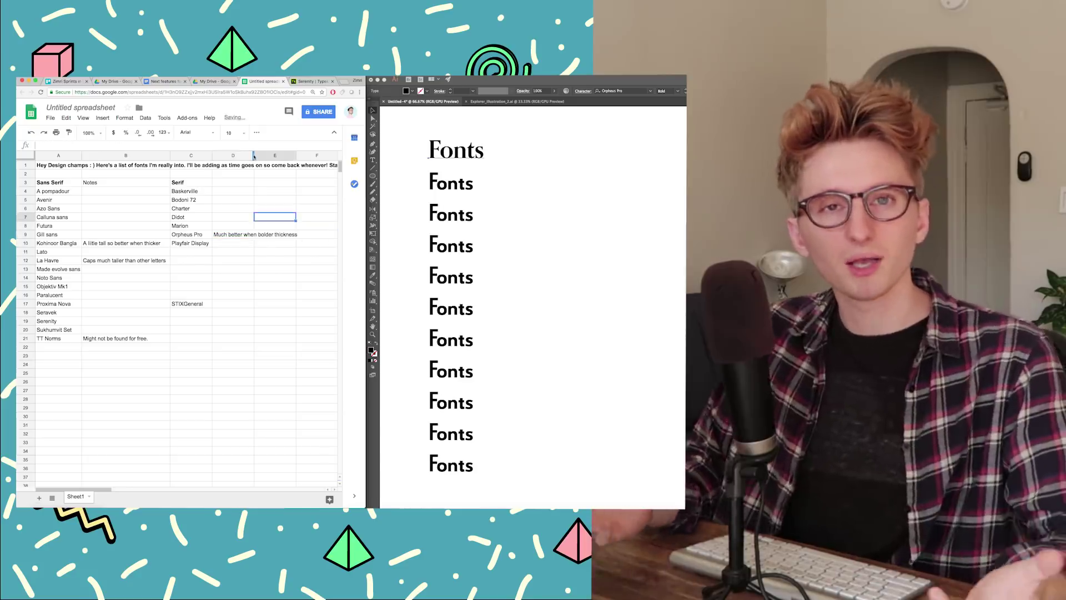
text(Notes)
key(Return)
click(259, 235)
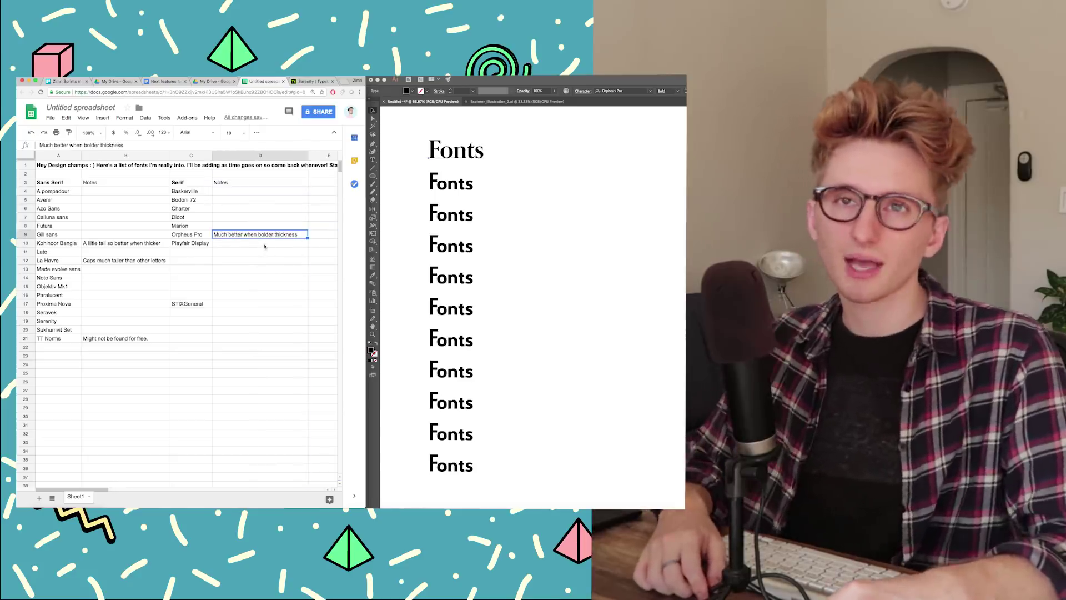
Set the topmost sample text to PT Serif and list the font in cell C11, with STIXGeneral moved to C12.
click(650, 91)
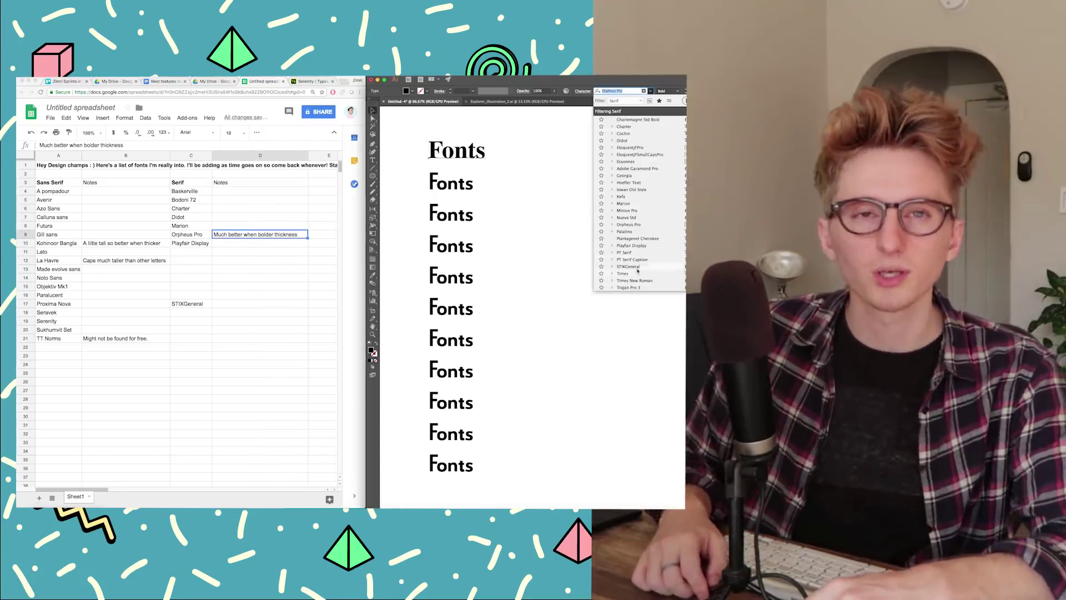
click(624, 252)
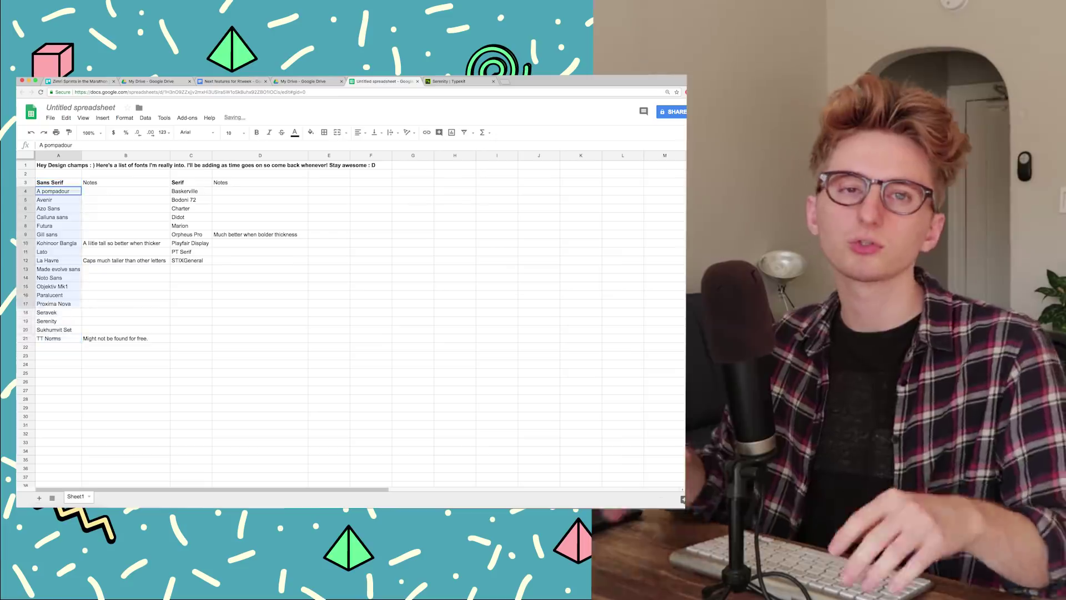
Fill the font names in A4:A21 and C4:C12 with light blue and widen column B.
drag(191, 191, 191, 261)
click(311, 133)
click(368, 179)
click(260, 200)
drag(126, 156, 192, 155)
click(260, 200)
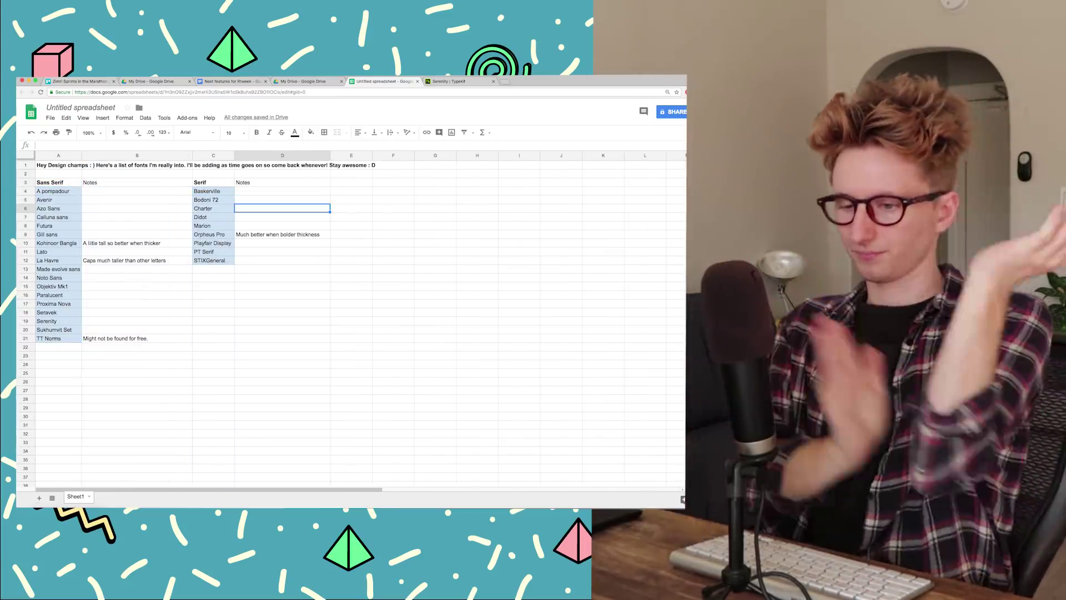